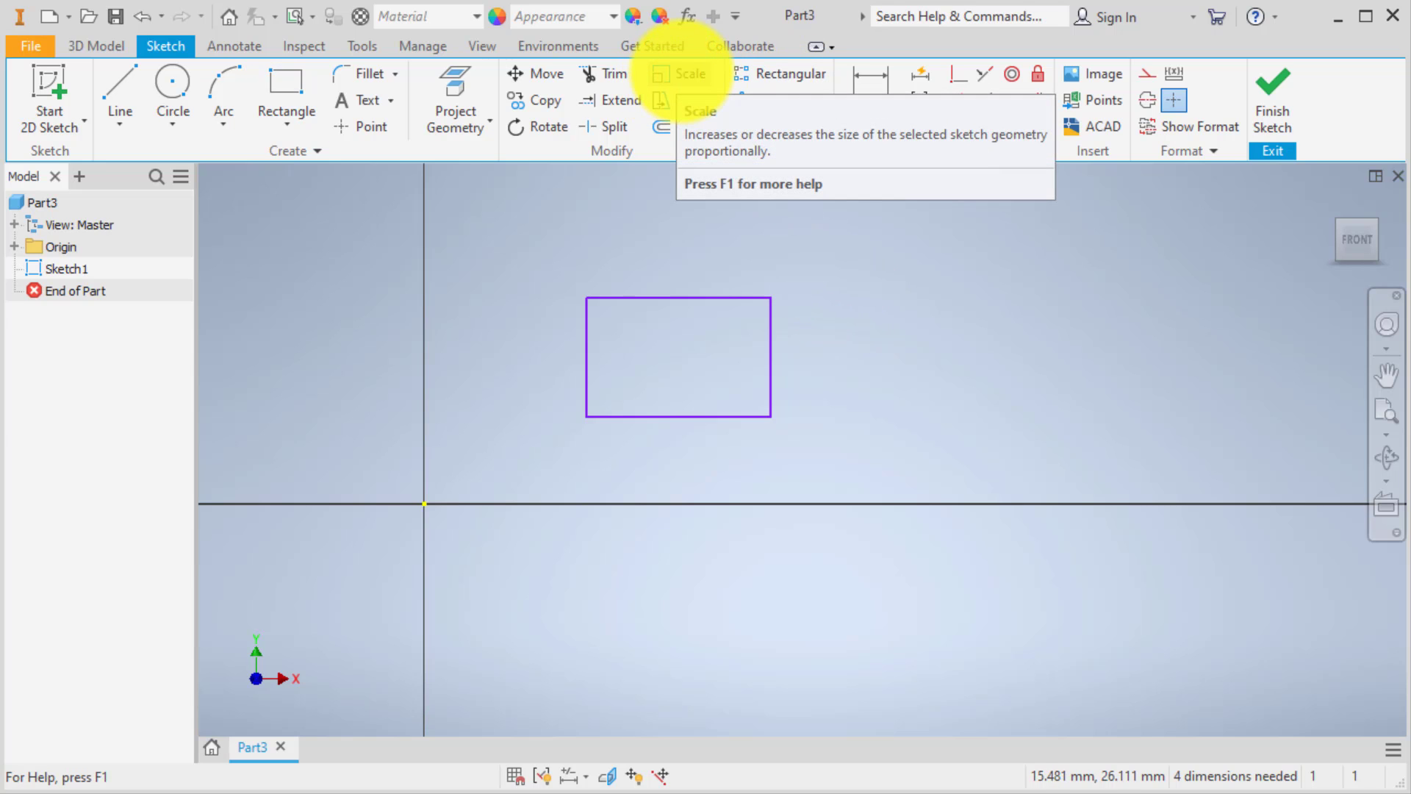
Scale the whole rectangle by a factor of 2 about its lower-left corner, with single-selection optimization turned off.
click(683, 70)
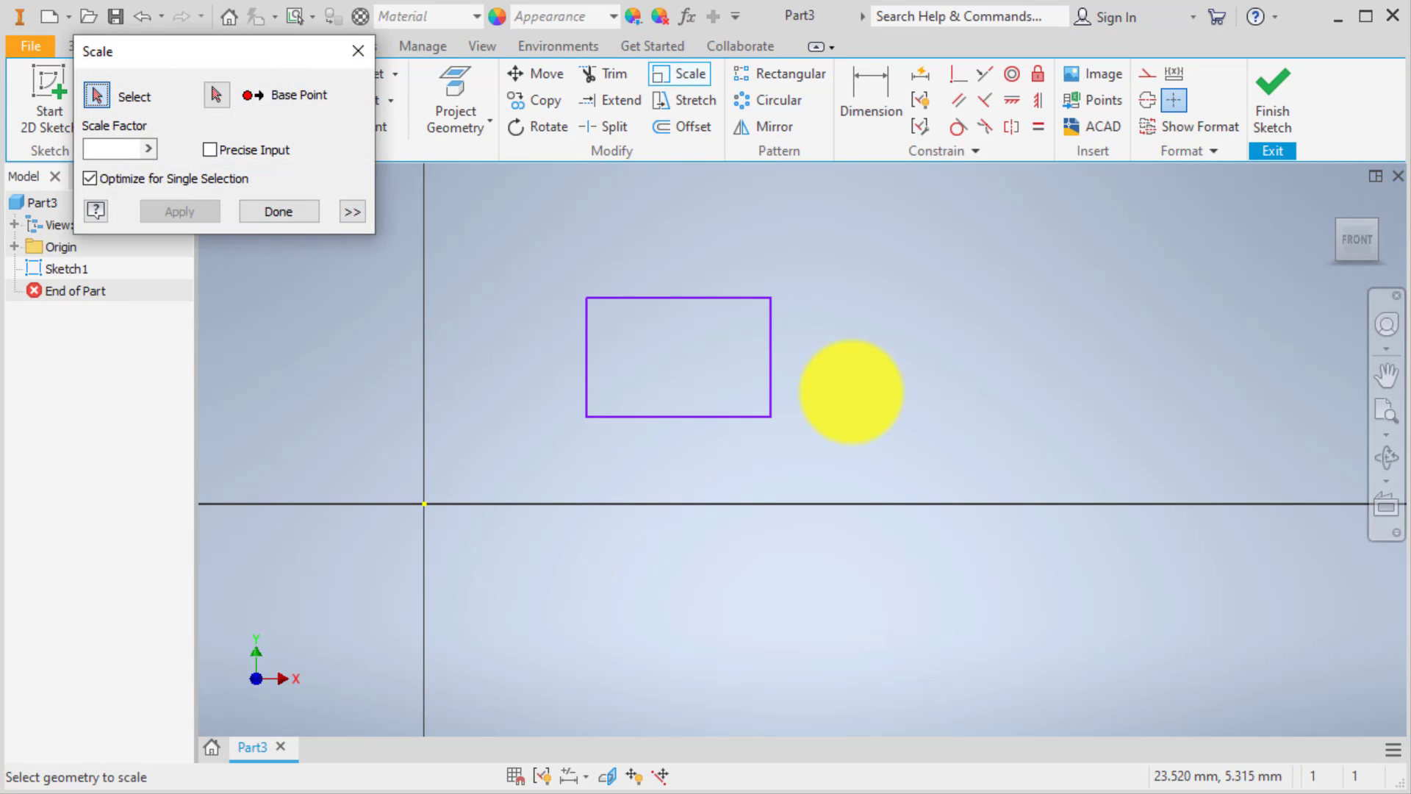
middle_drag(850, 388, 770, 467)
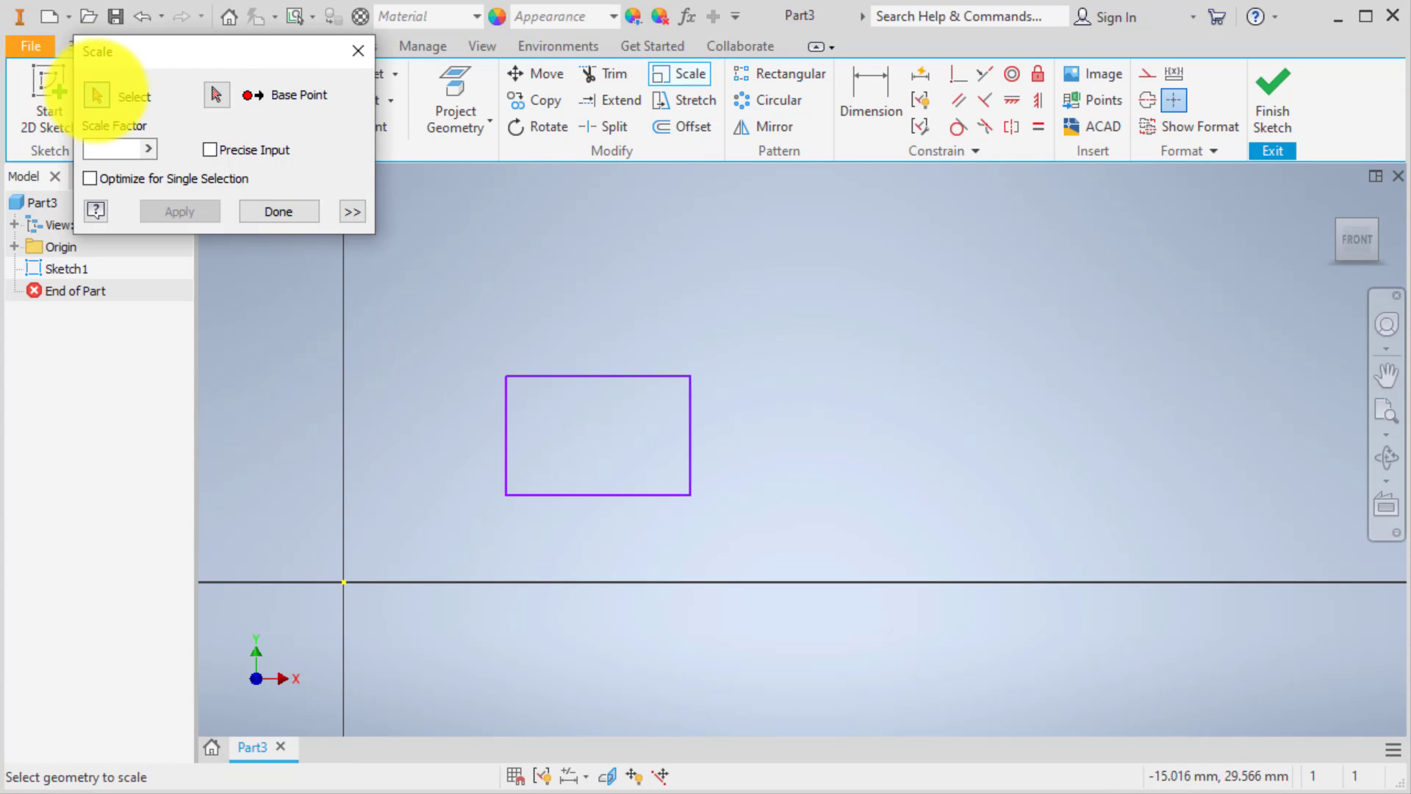
click(89, 178)
drag(470, 335, 788, 549)
click(216, 94)
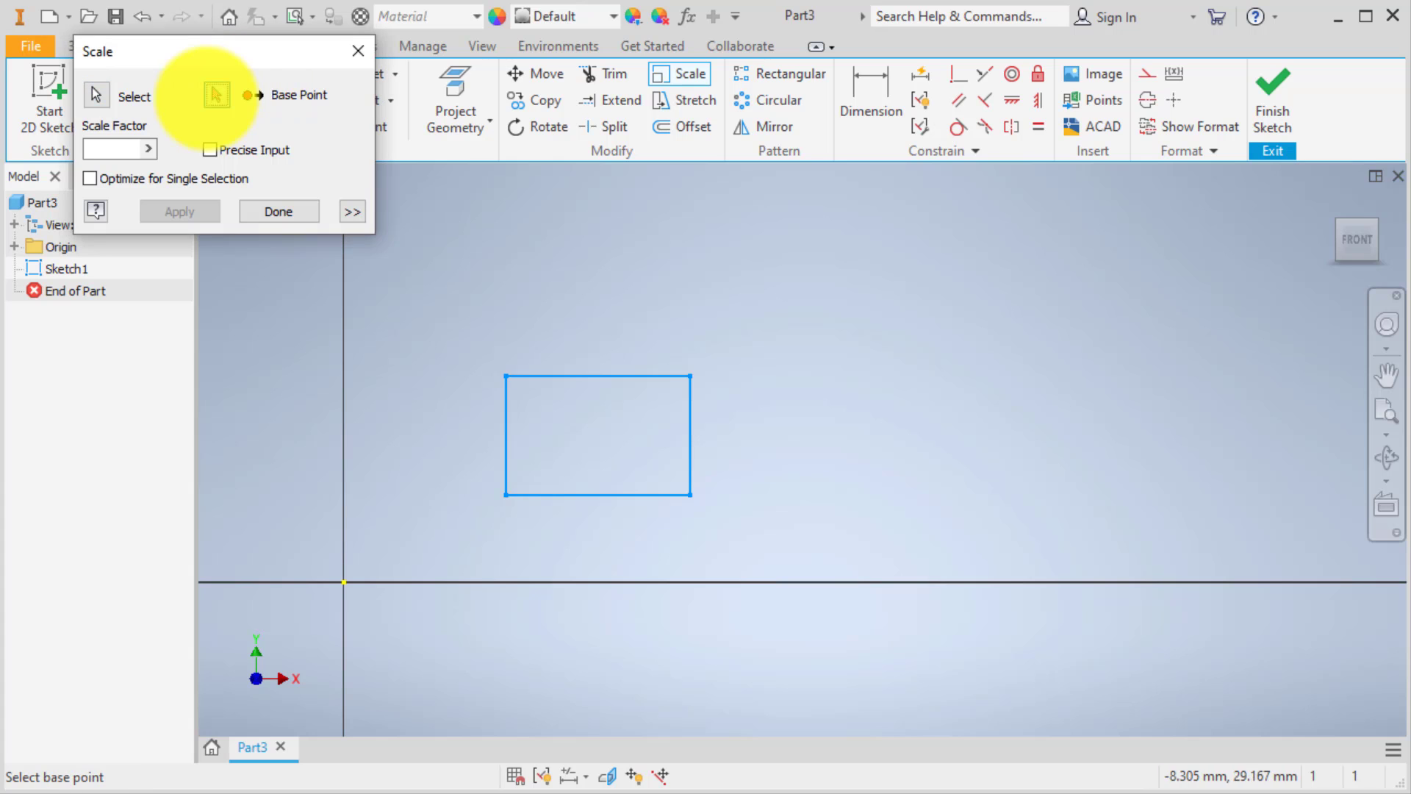
click(506, 494)
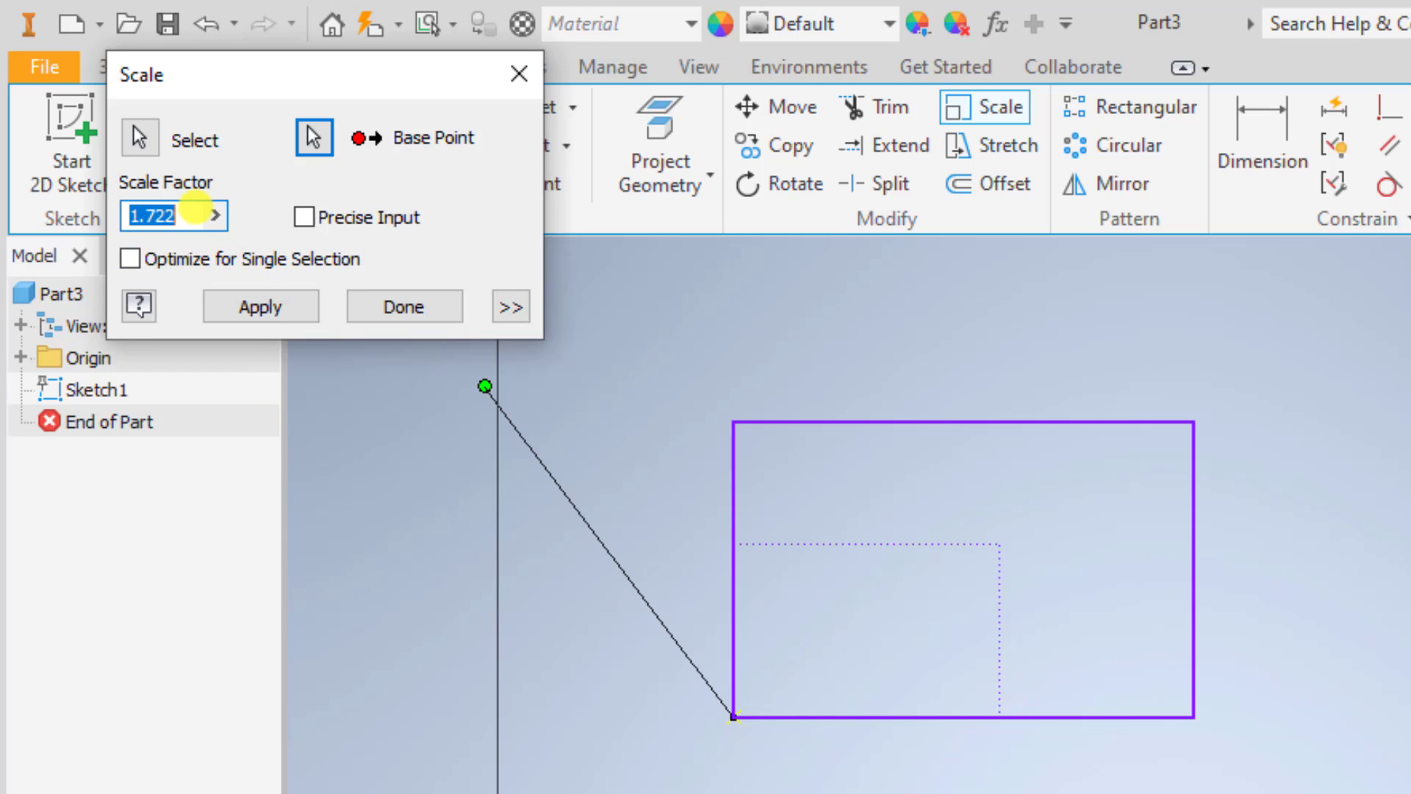
text(2)
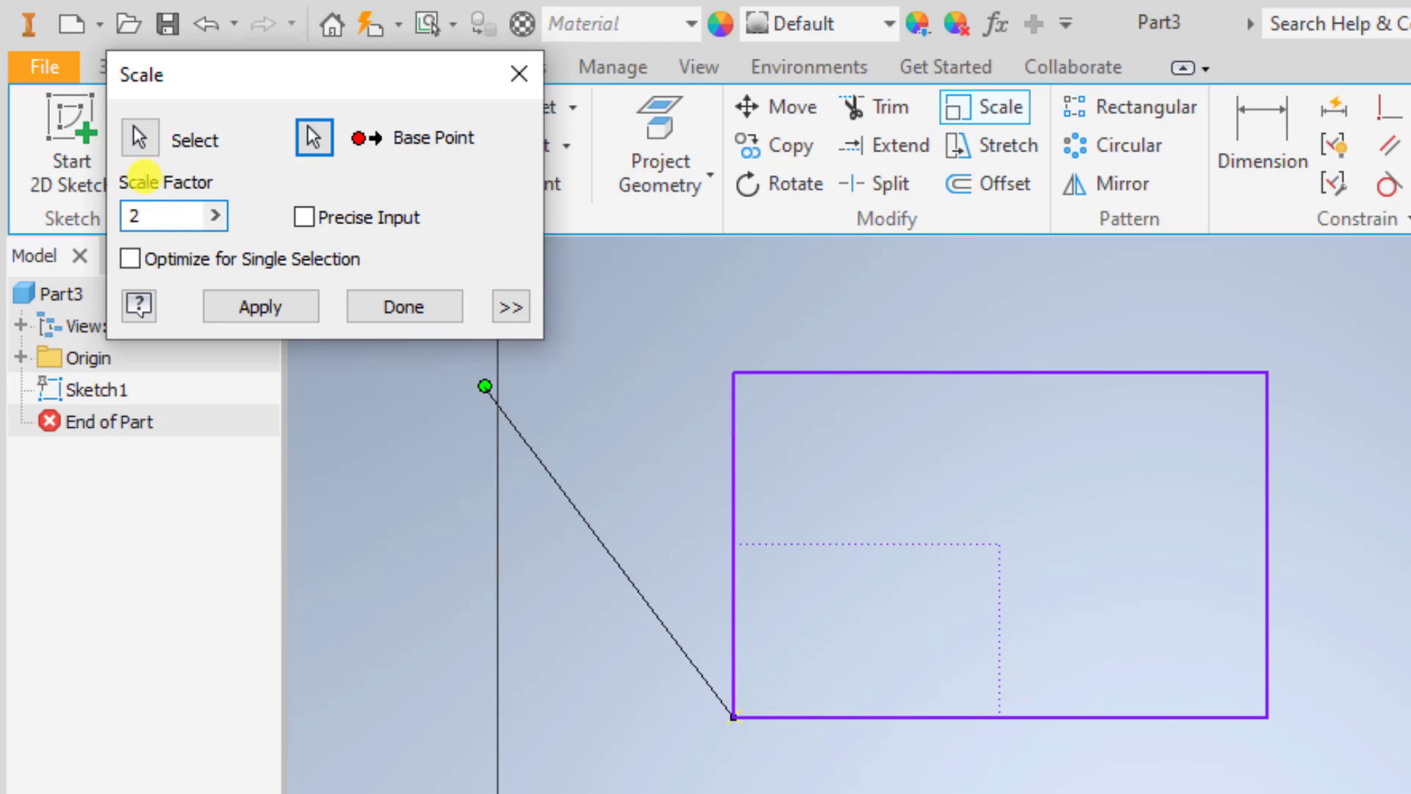
click(253, 303)
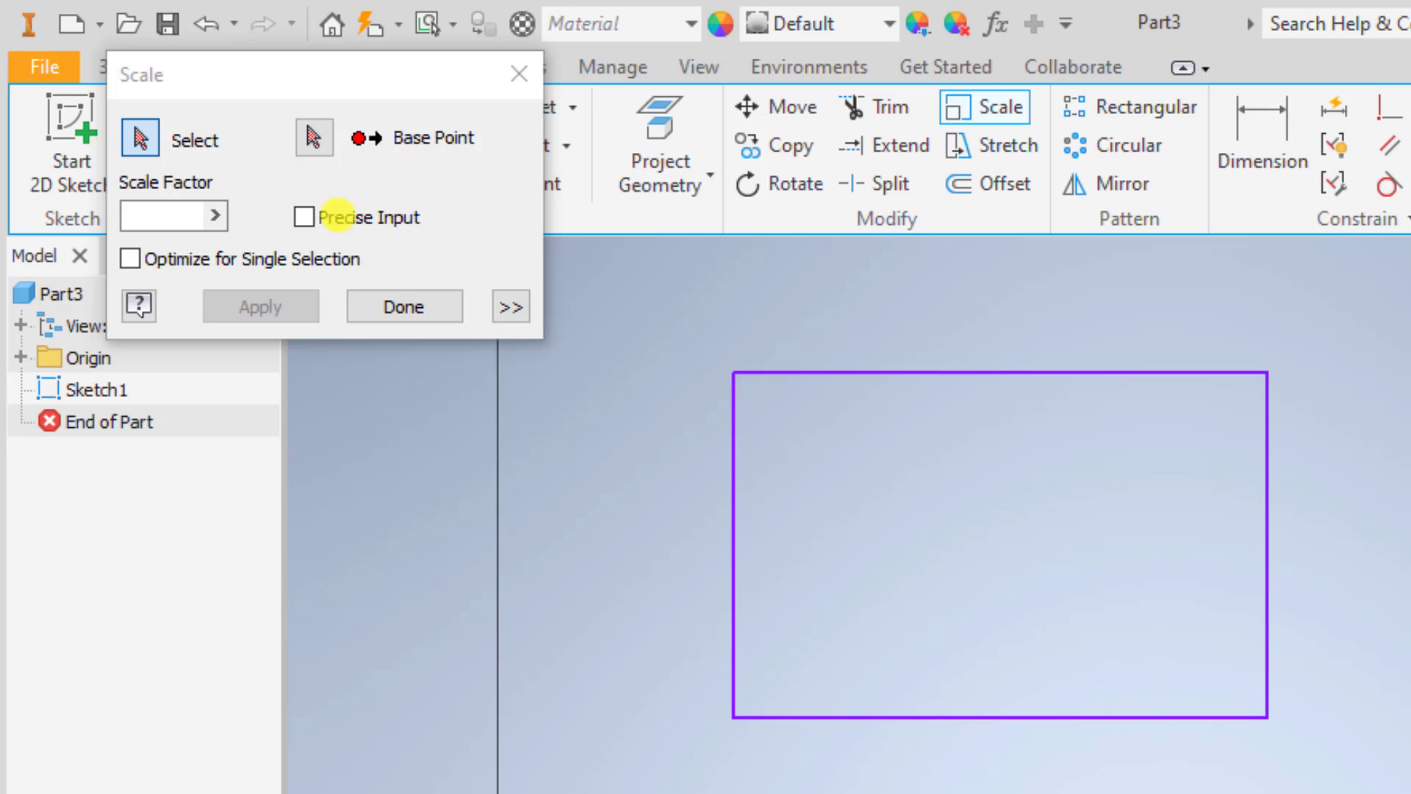
Scale the rectangle by a factor of 0.5 about its lower-left corner and review the Scale command's constraint options.
mouse_move(697, 326)
mouse_down()
mouse_move(1169, 661)
mouse_move(1408, 742)
mouse_up()
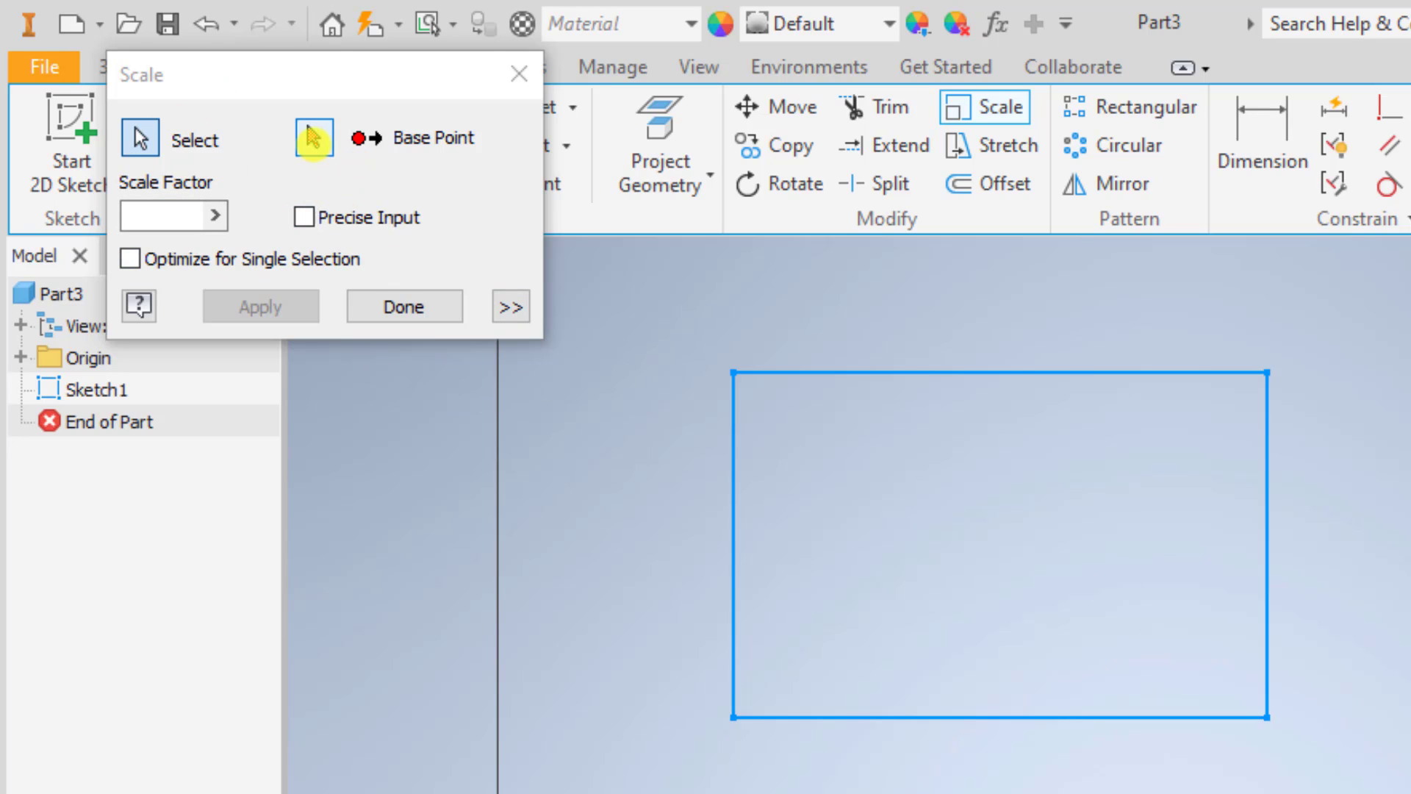
click(313, 138)
click(734, 716)
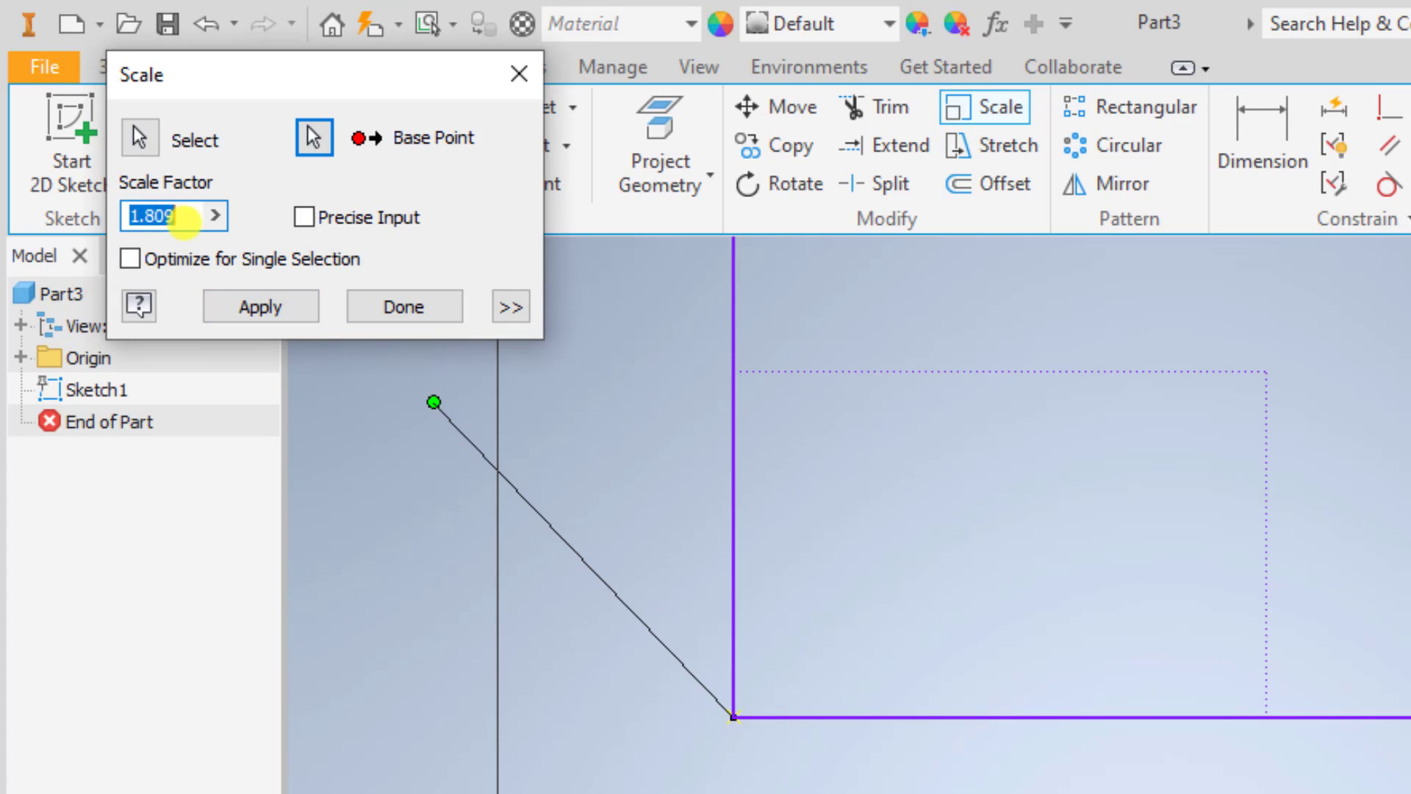
text(0.5)
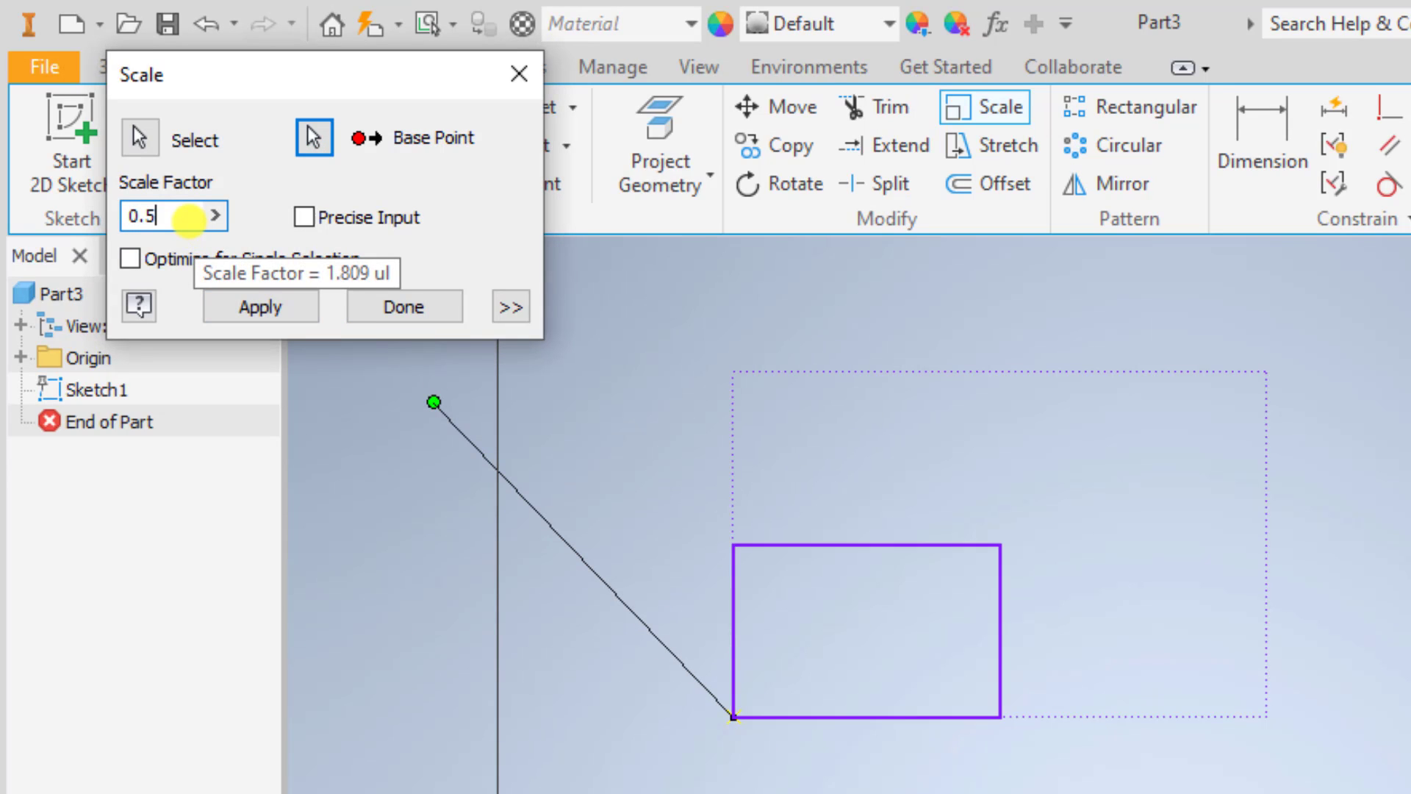
click(257, 306)
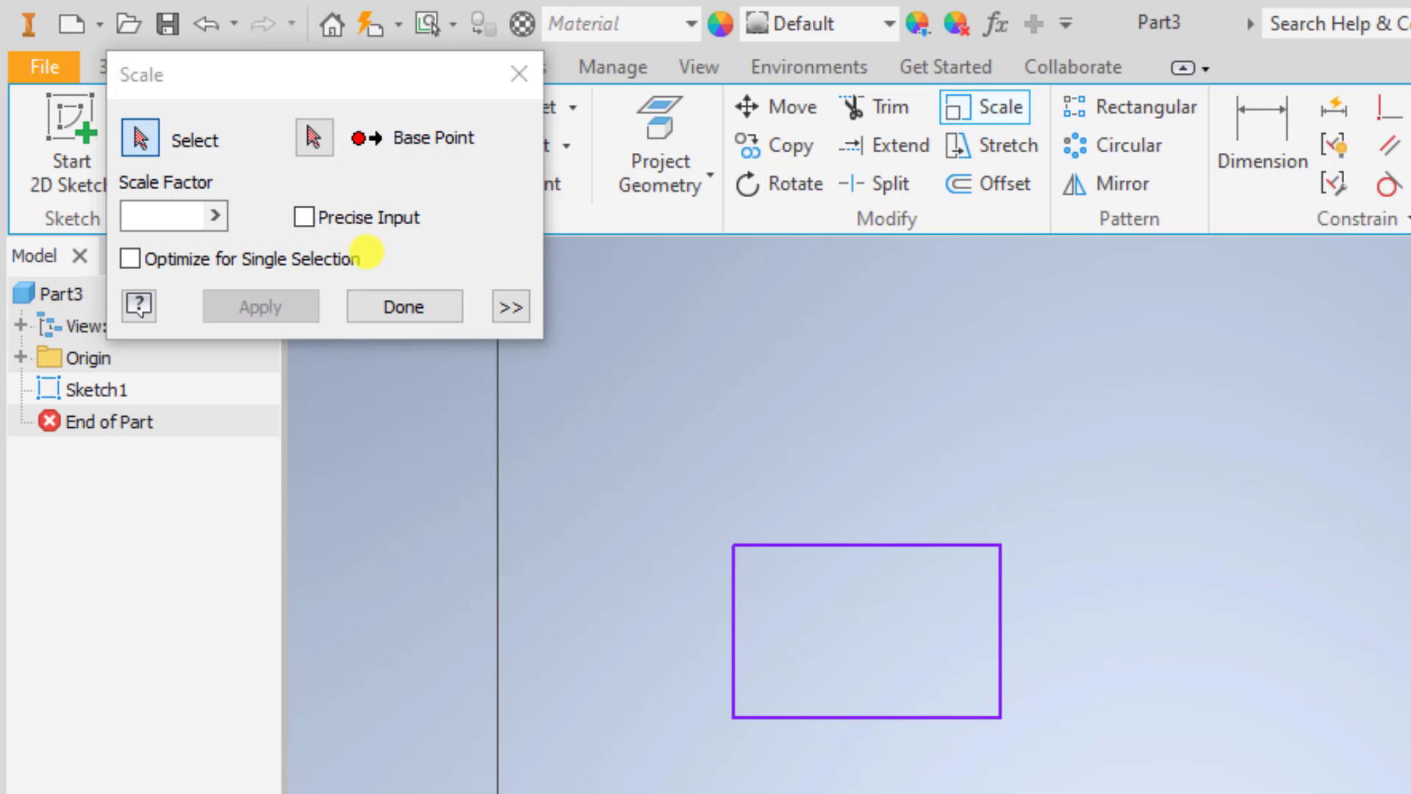
click(511, 308)
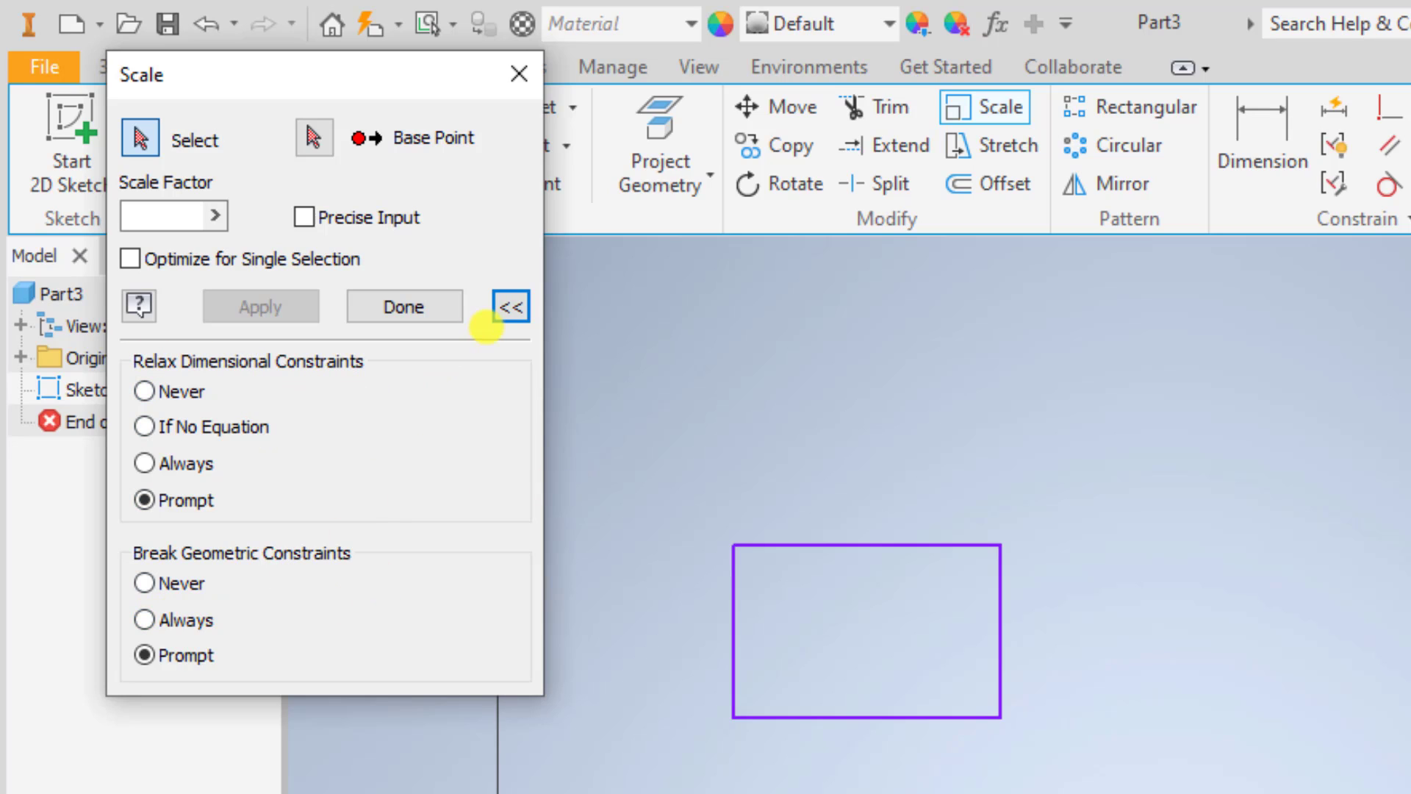
click(508, 306)
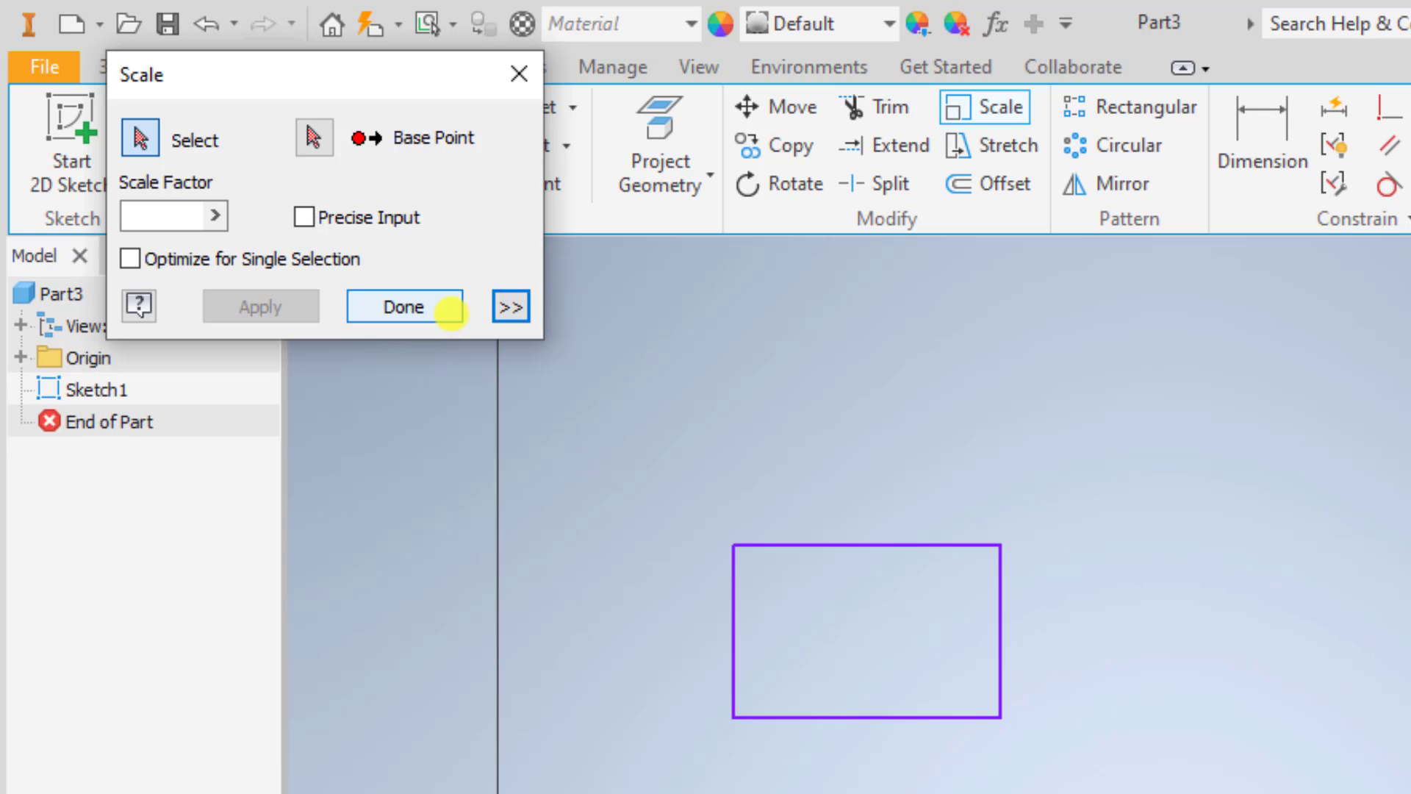
click(450, 313)
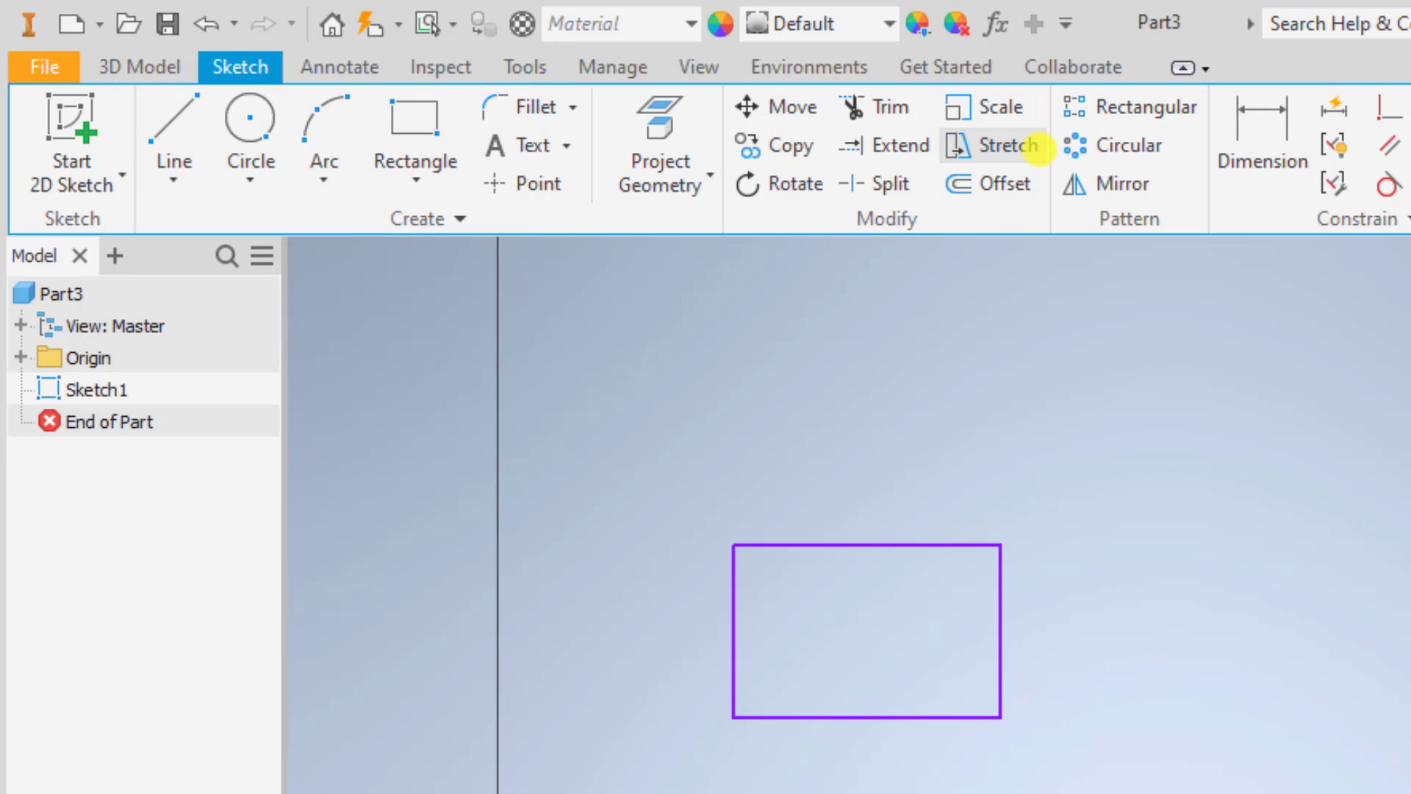
Stretch the rectangle's right edge outward from its lower-right corner without removing constraints, and undo the stretch.
click(1029, 145)
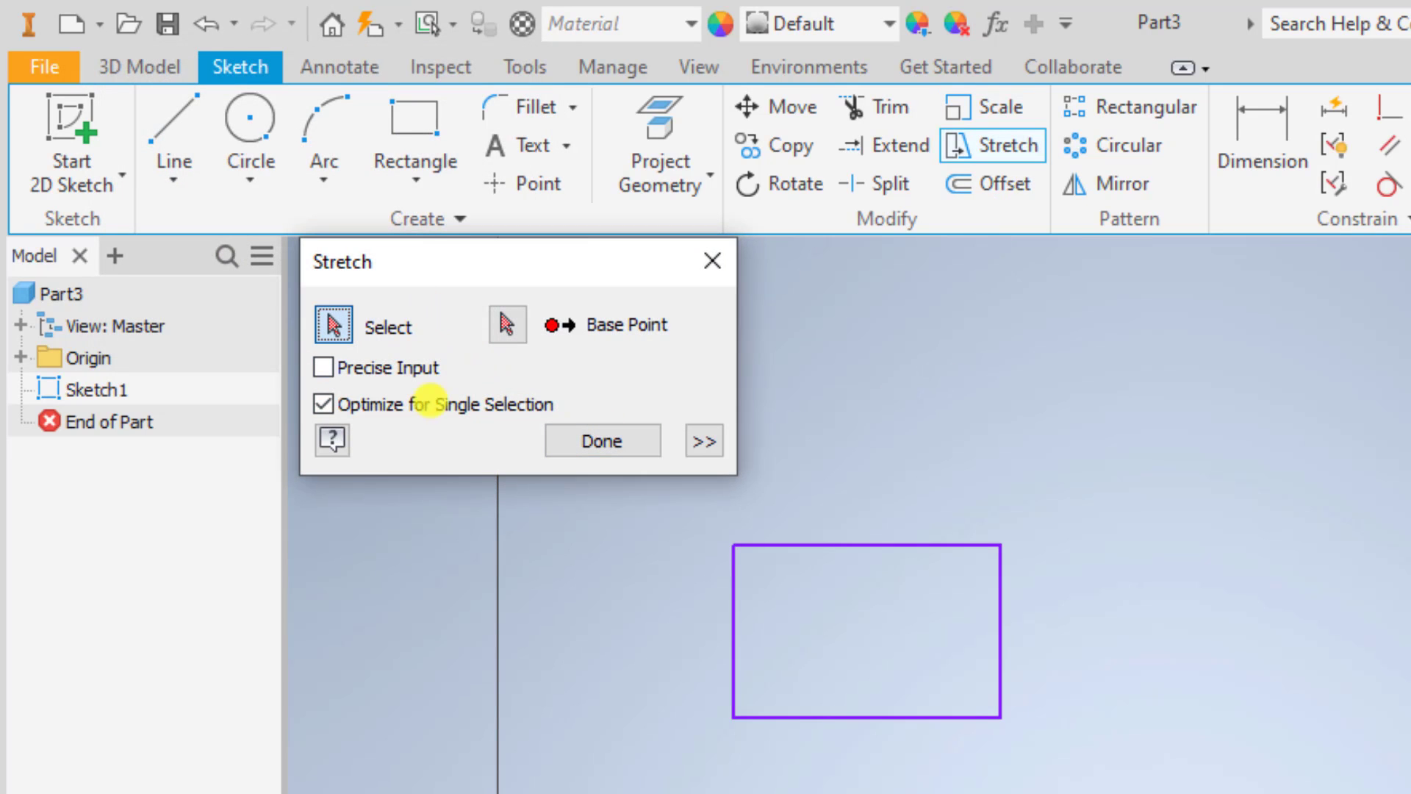
middle_drag(1096, 643, 1122, 553)
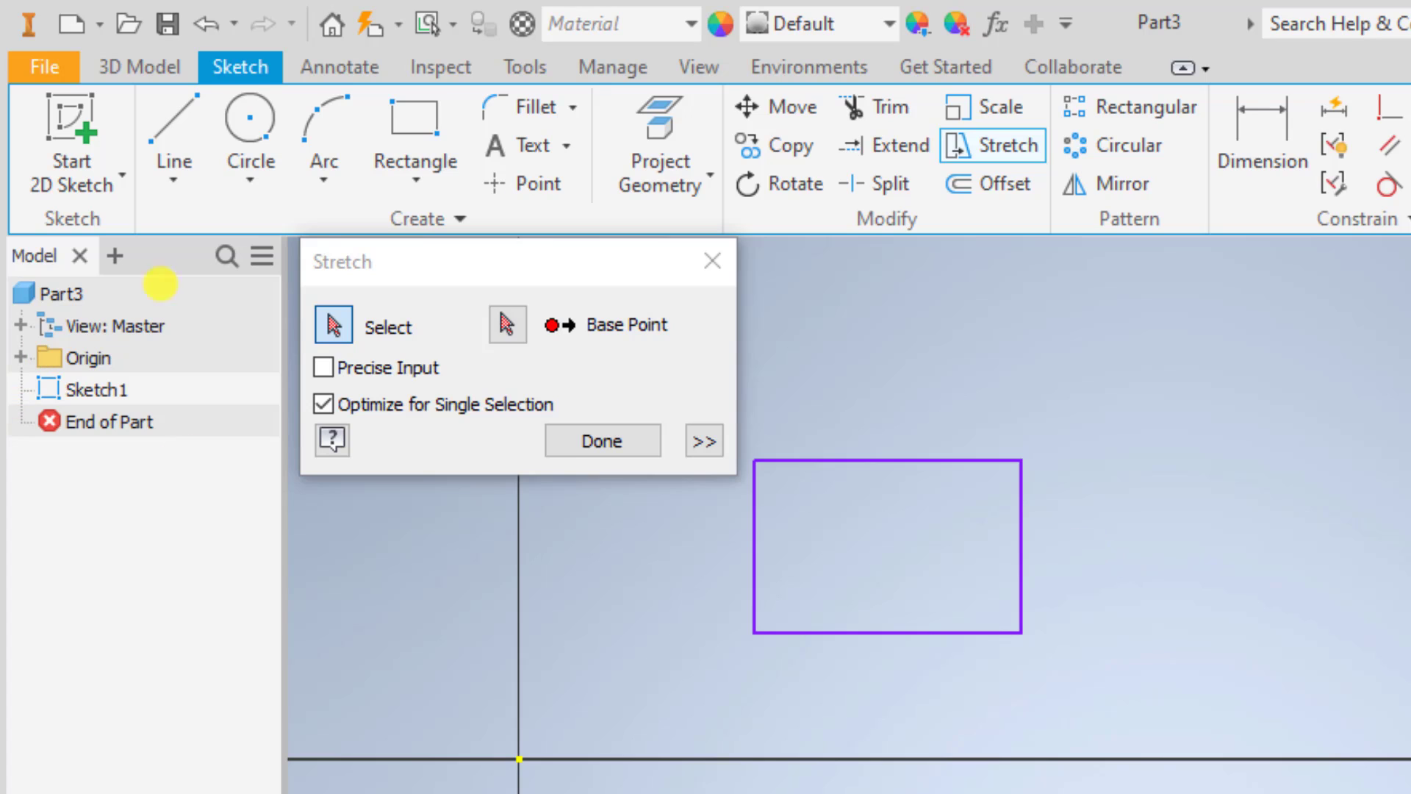
drag(408, 253, 355, 215)
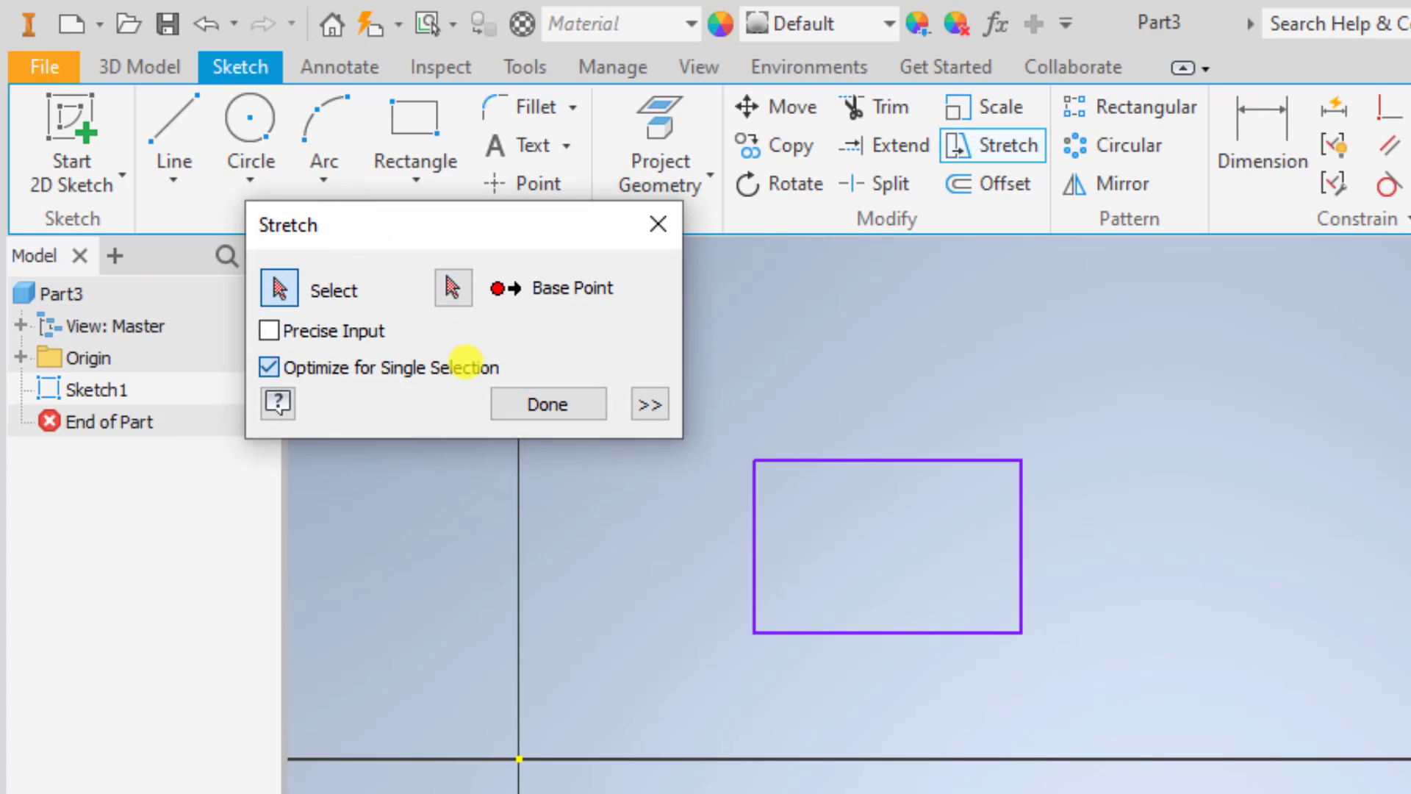
click(464, 361)
click(1022, 535)
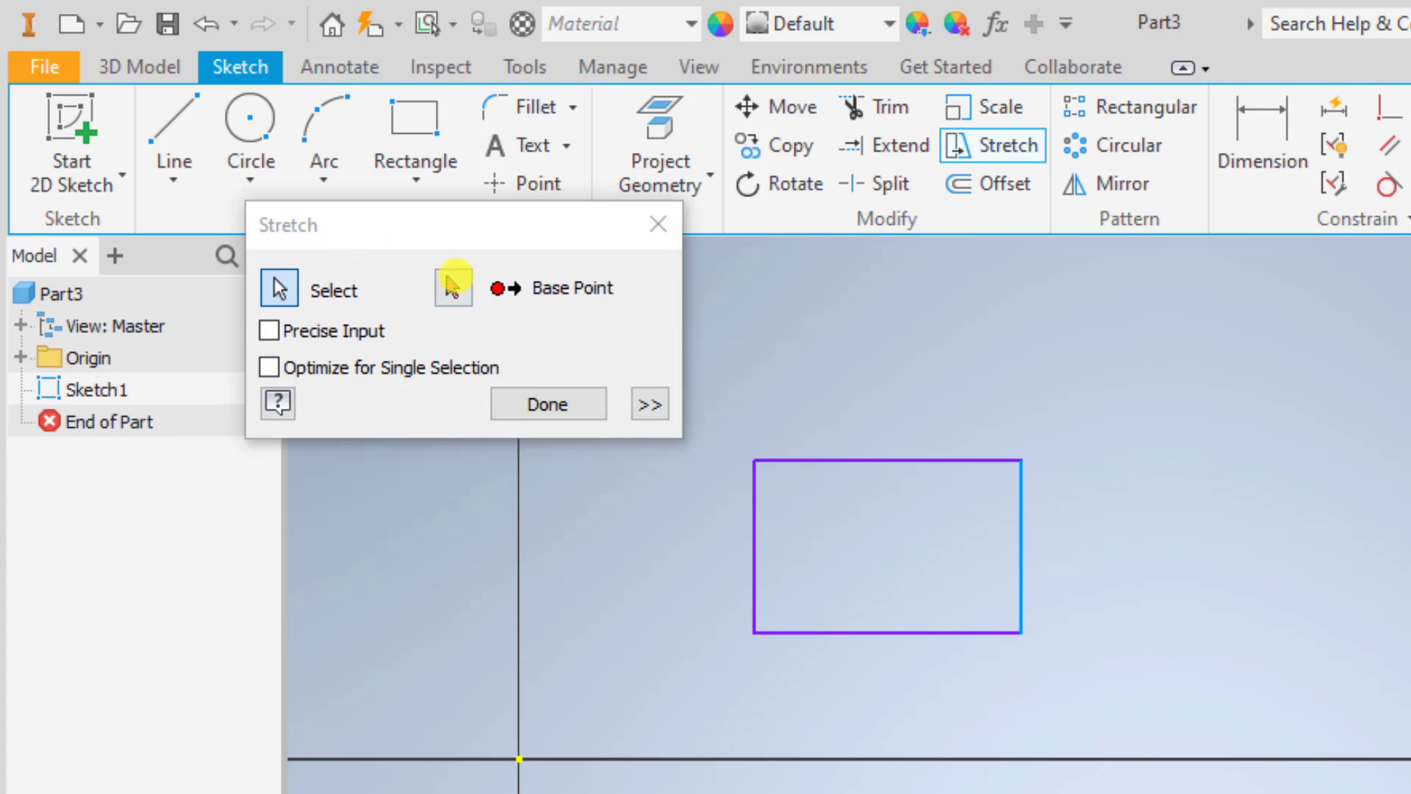
click(454, 288)
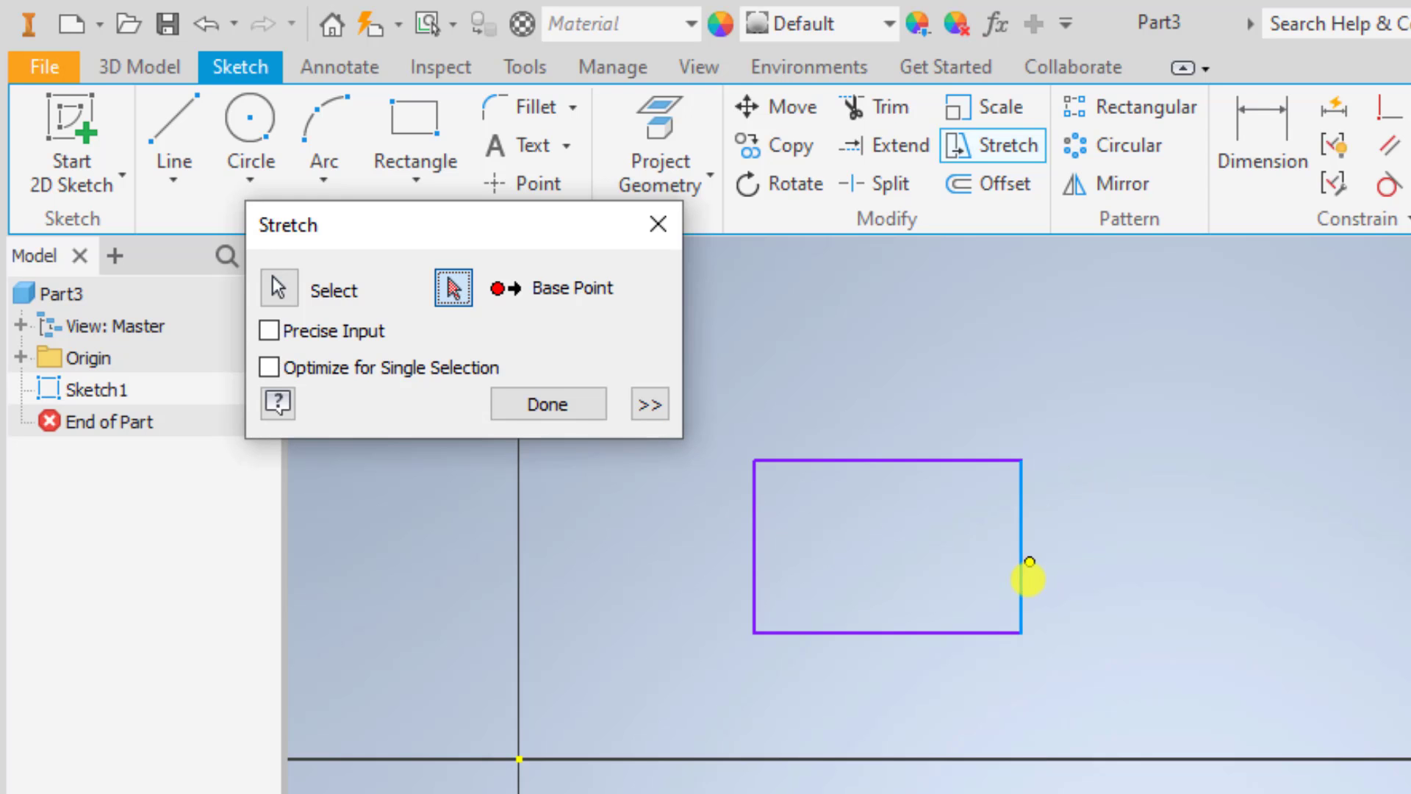
click(1022, 632)
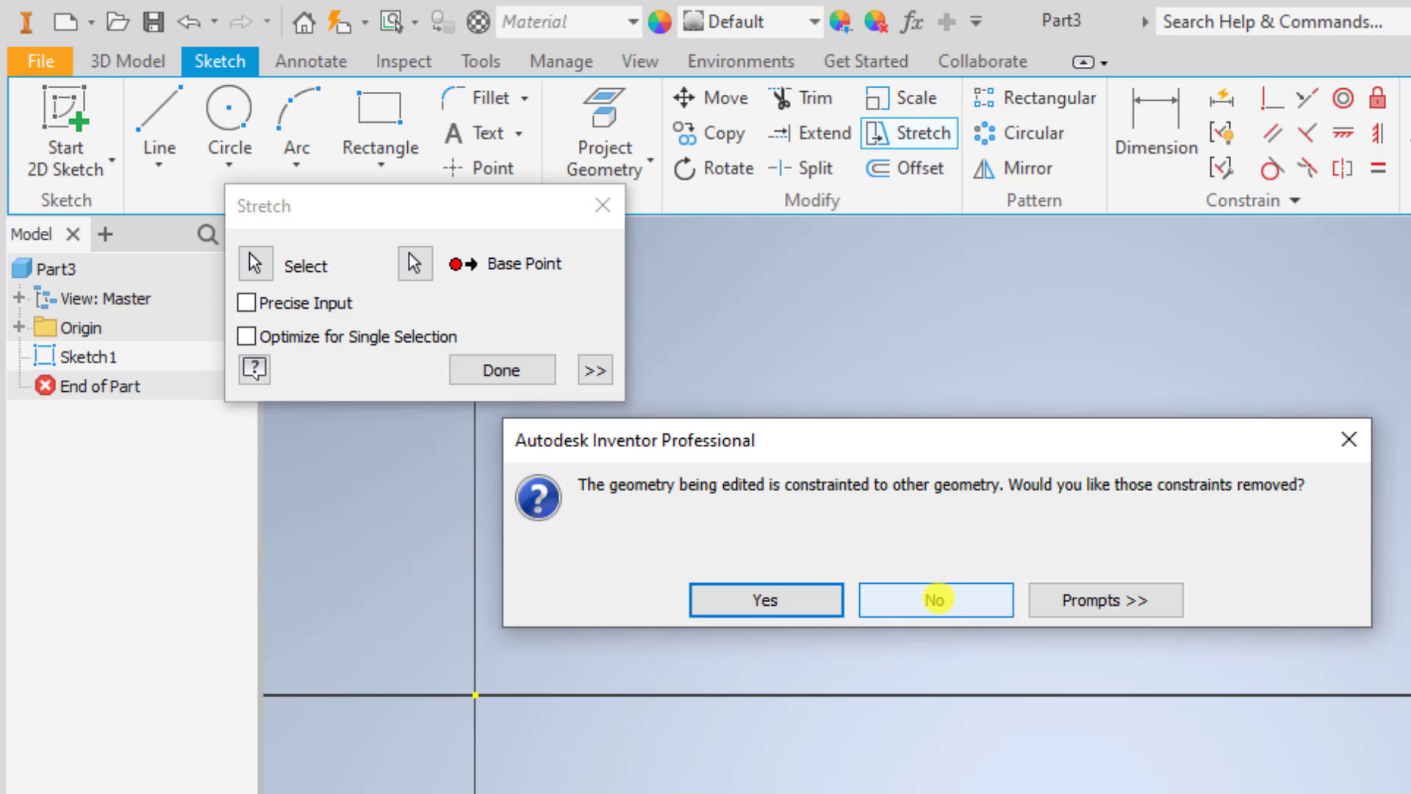
click(934, 600)
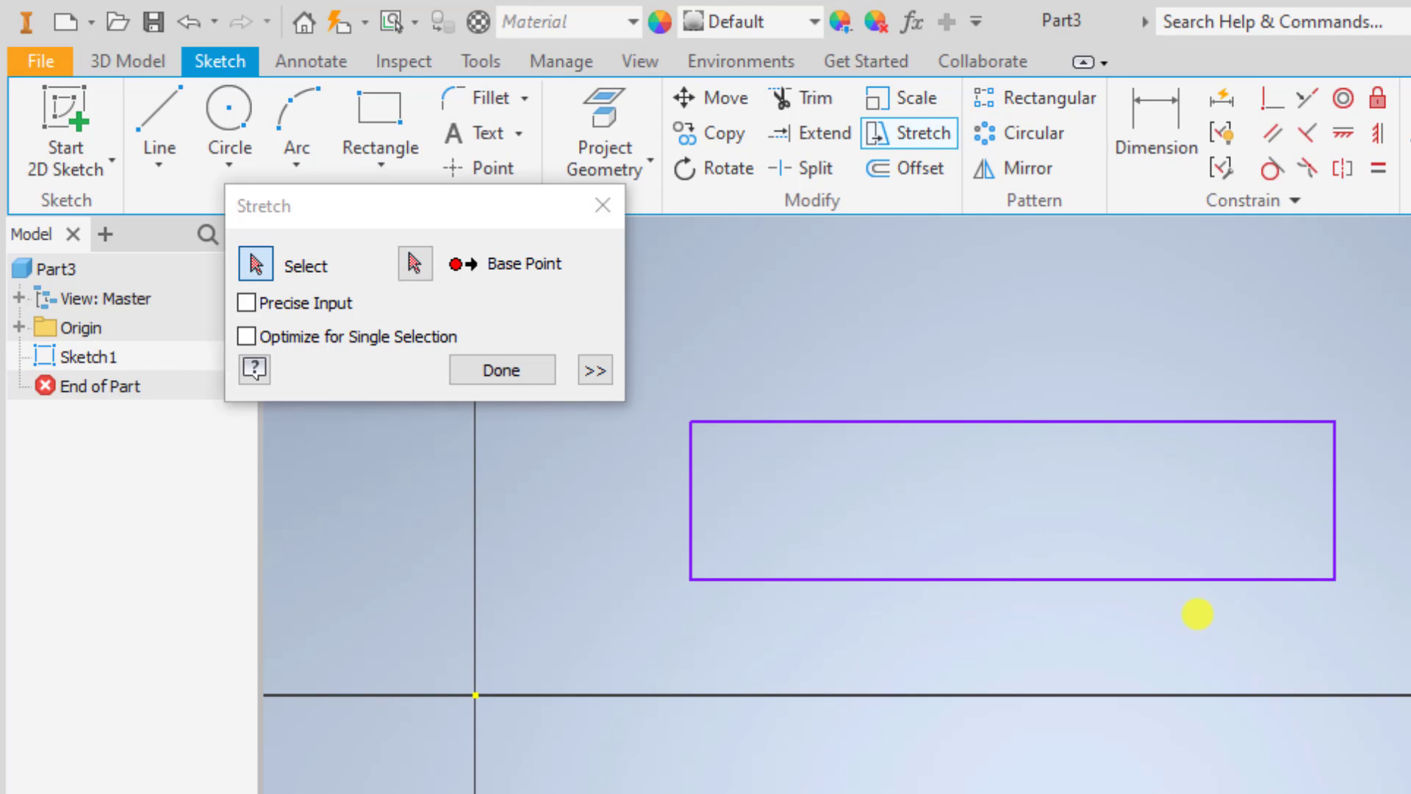
mouse_move(1398, 520)
middle_down()
mouse_move(1269, 608)
mouse_move(1200, 630)
middle_up()
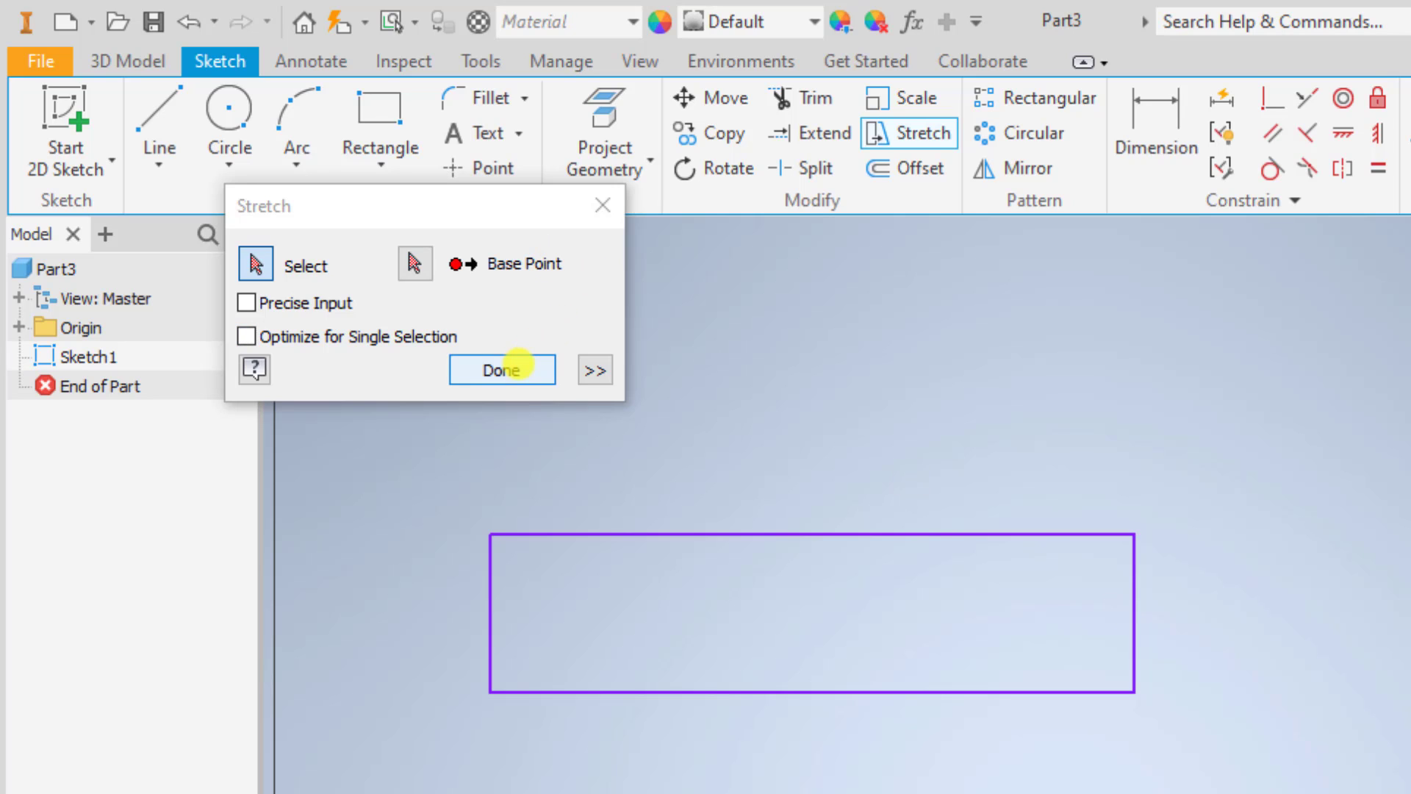
click(550, 370)
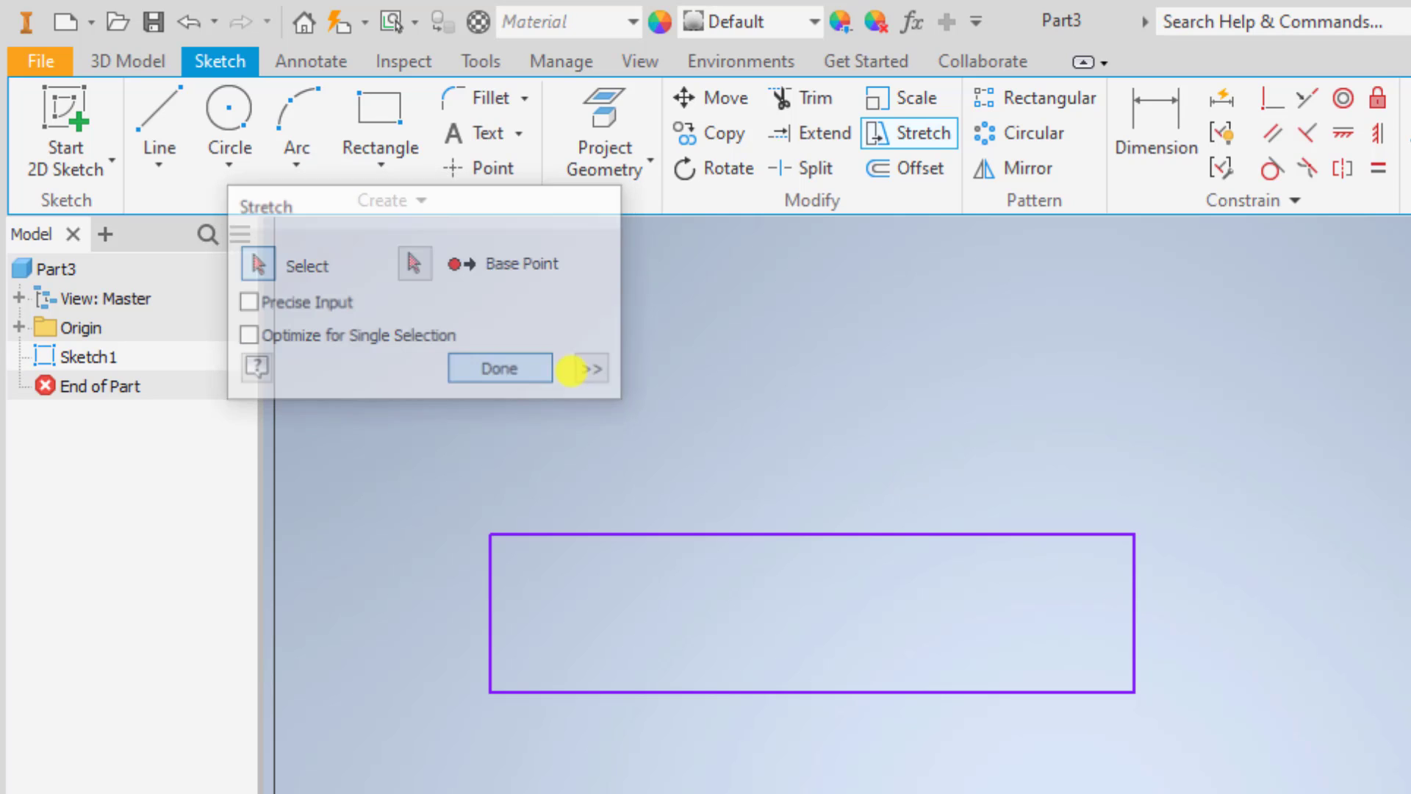
key(ctrl+z)
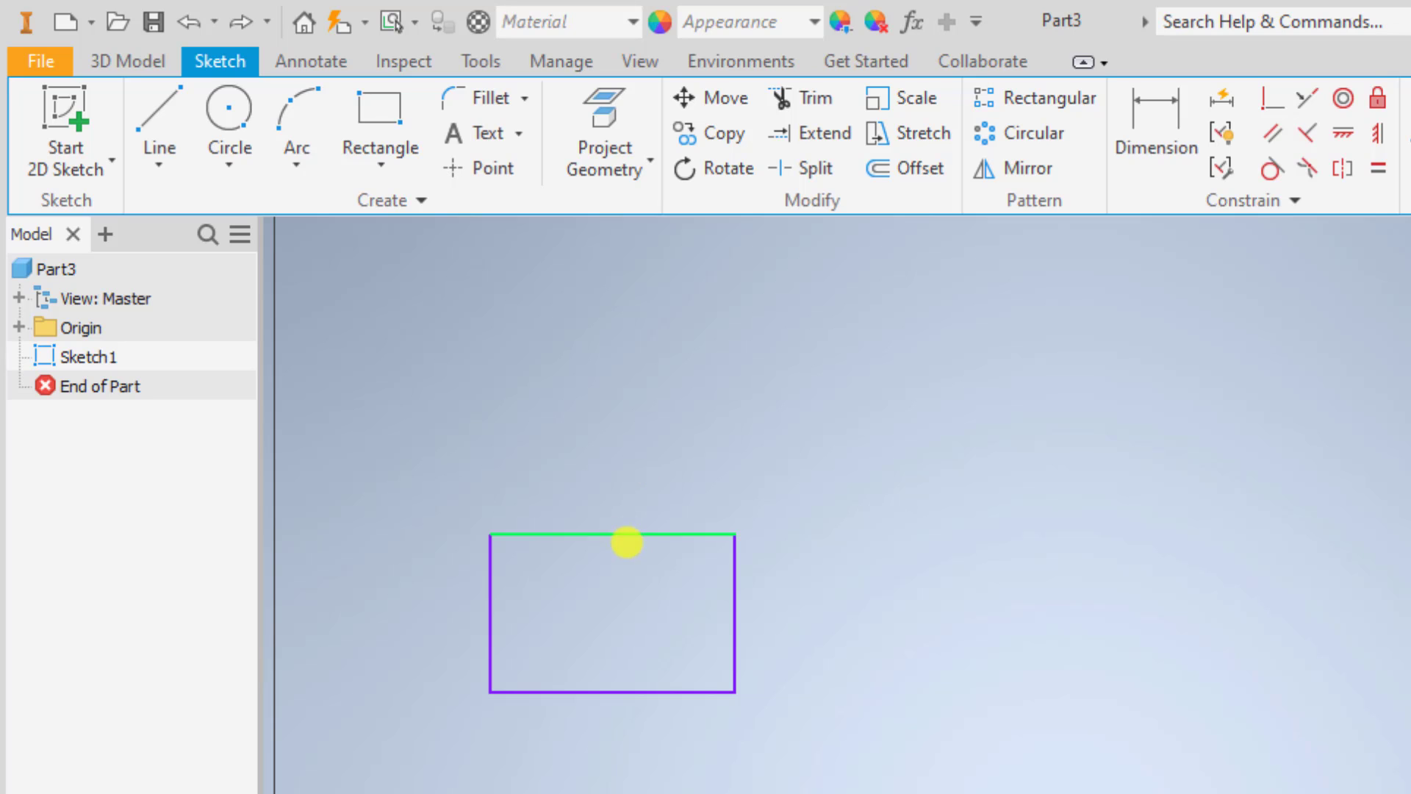
Show the sketch constraints and delete the rectangle's parallel, horizontal and perpendicular constraints.
key(F8)
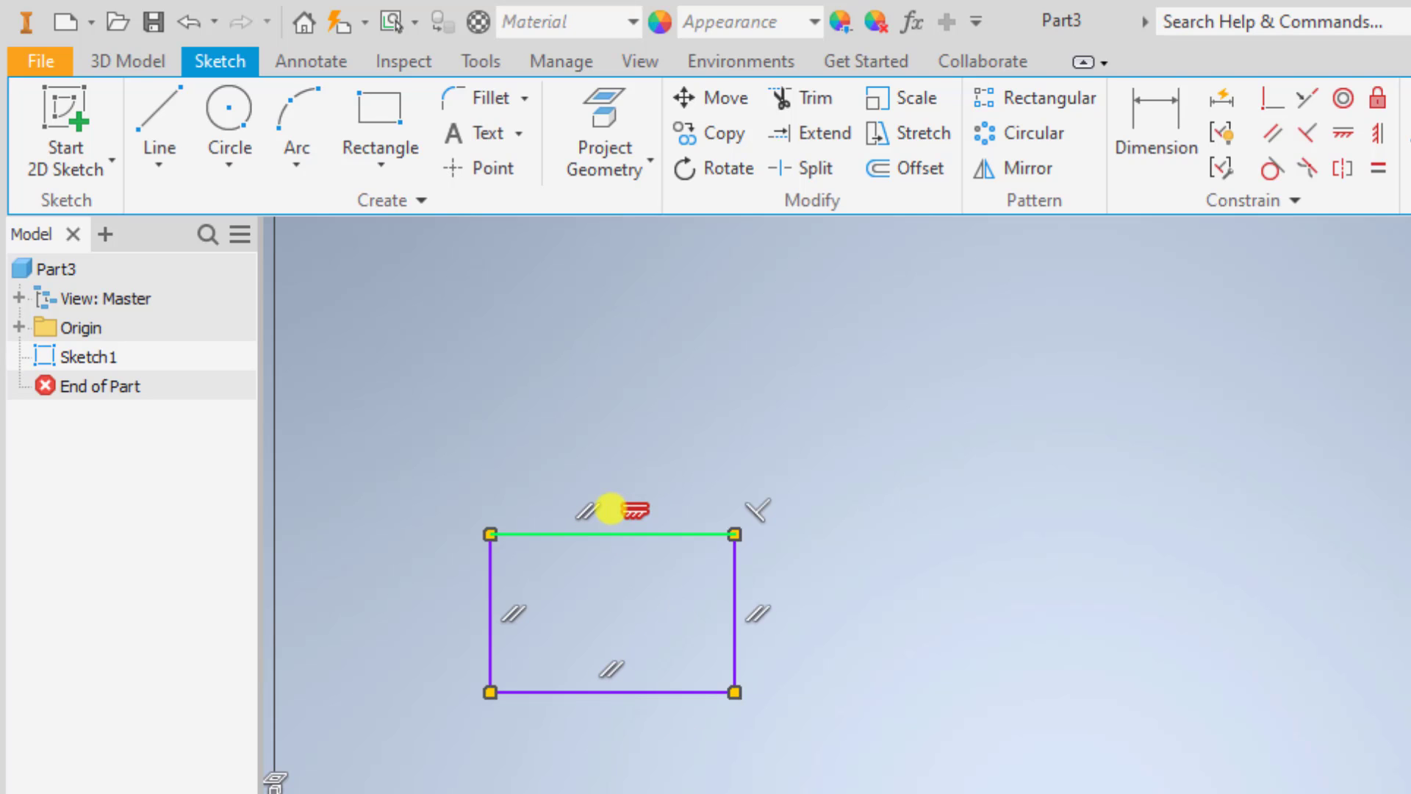
right_click(592, 509)
click(594, 423)
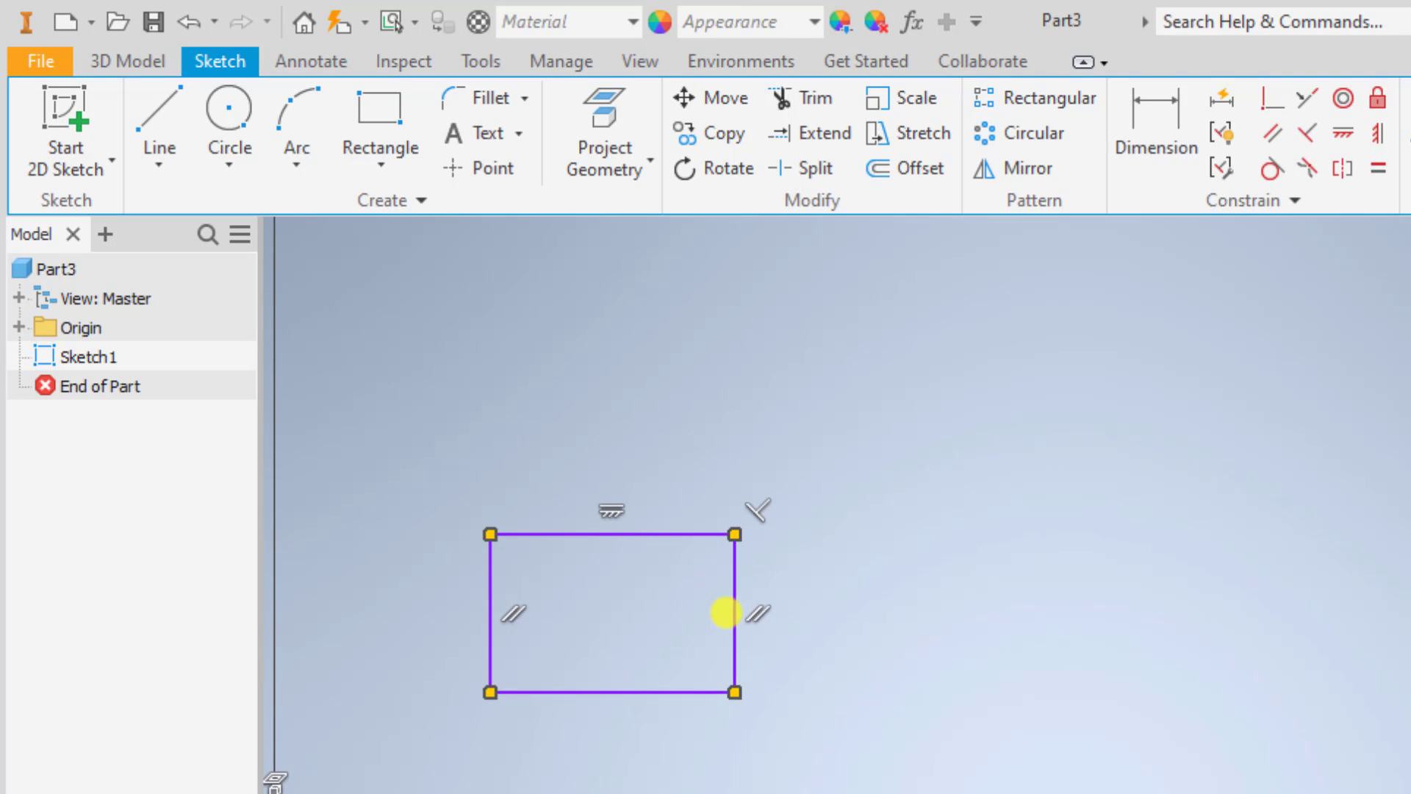
right_click(755, 612)
click(768, 526)
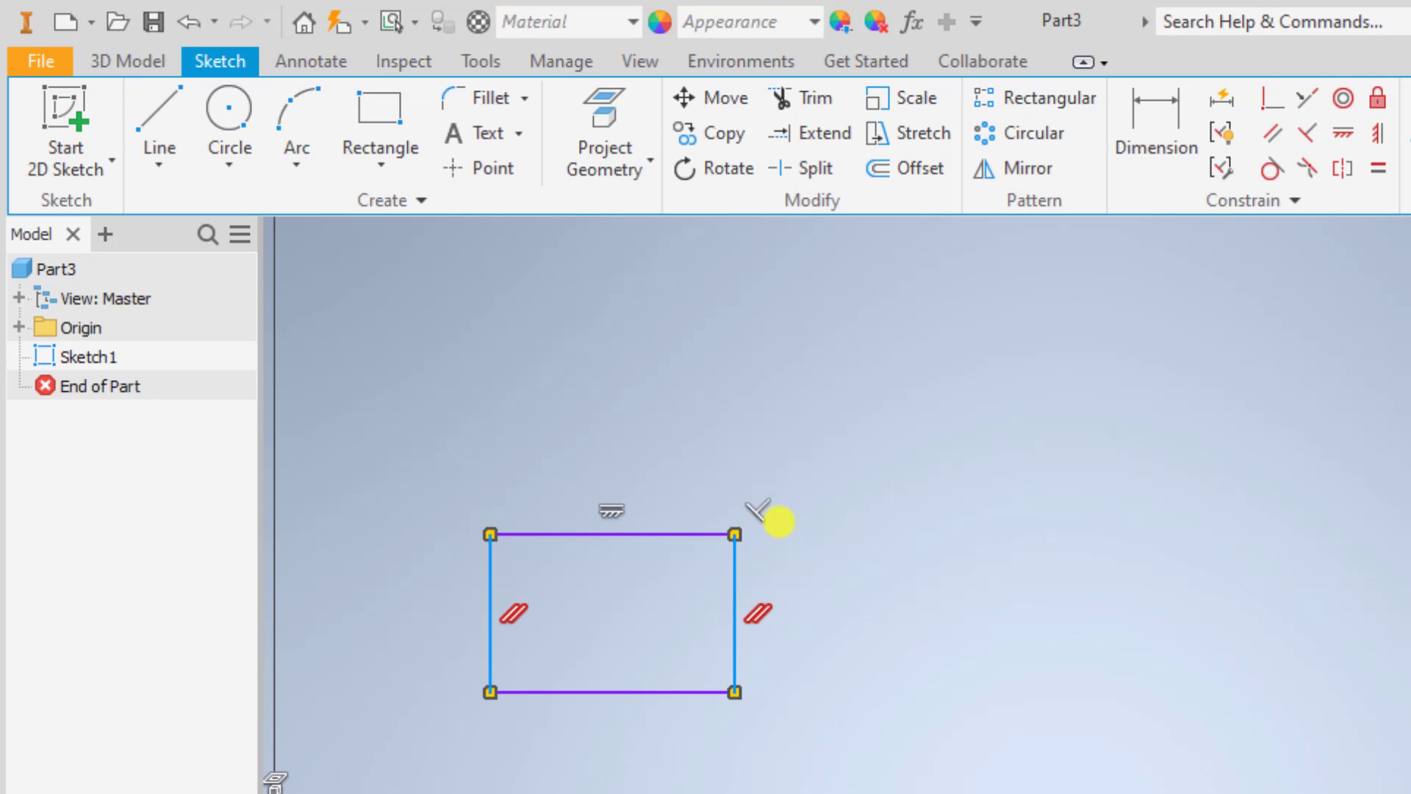
right_click(609, 508)
click(617, 419)
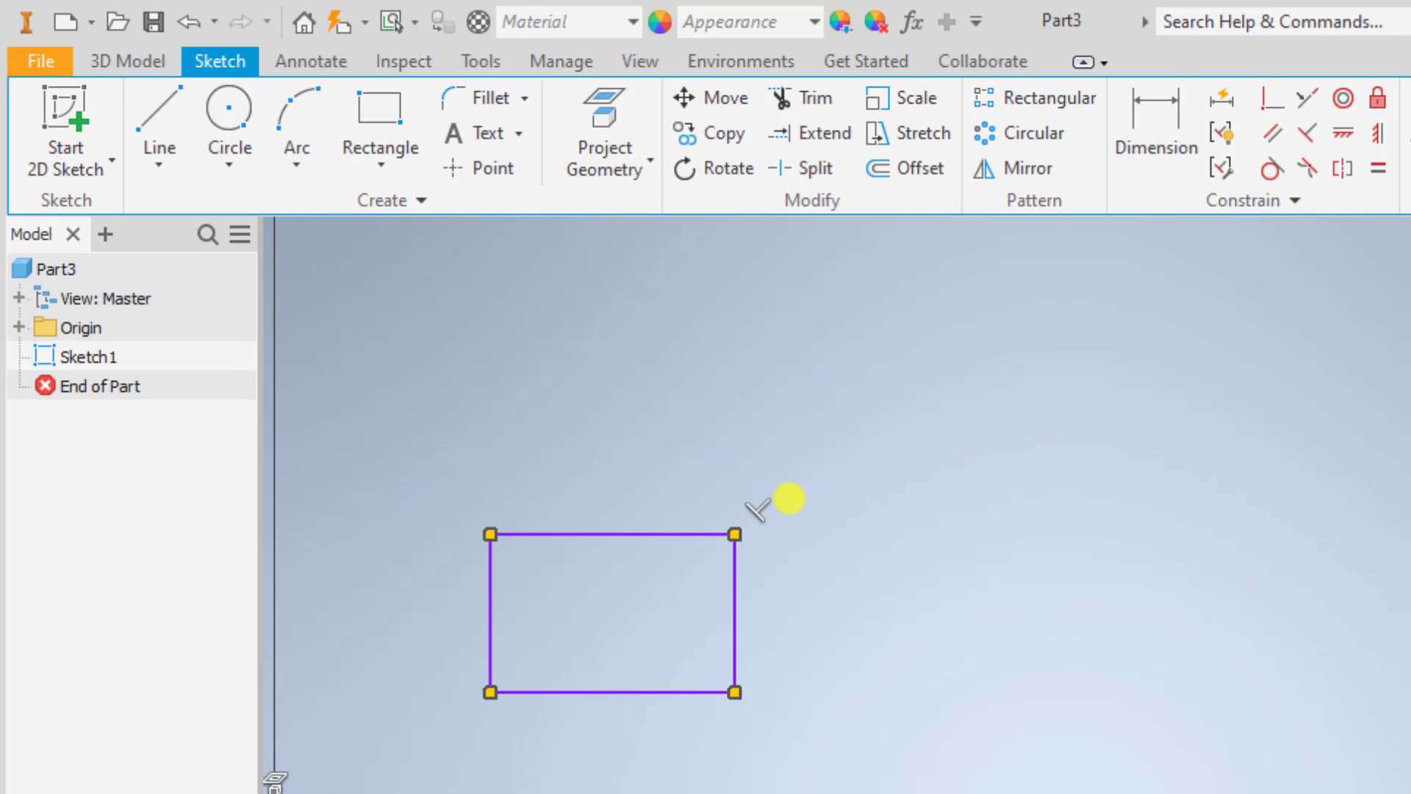
right_click(757, 507)
click(803, 378)
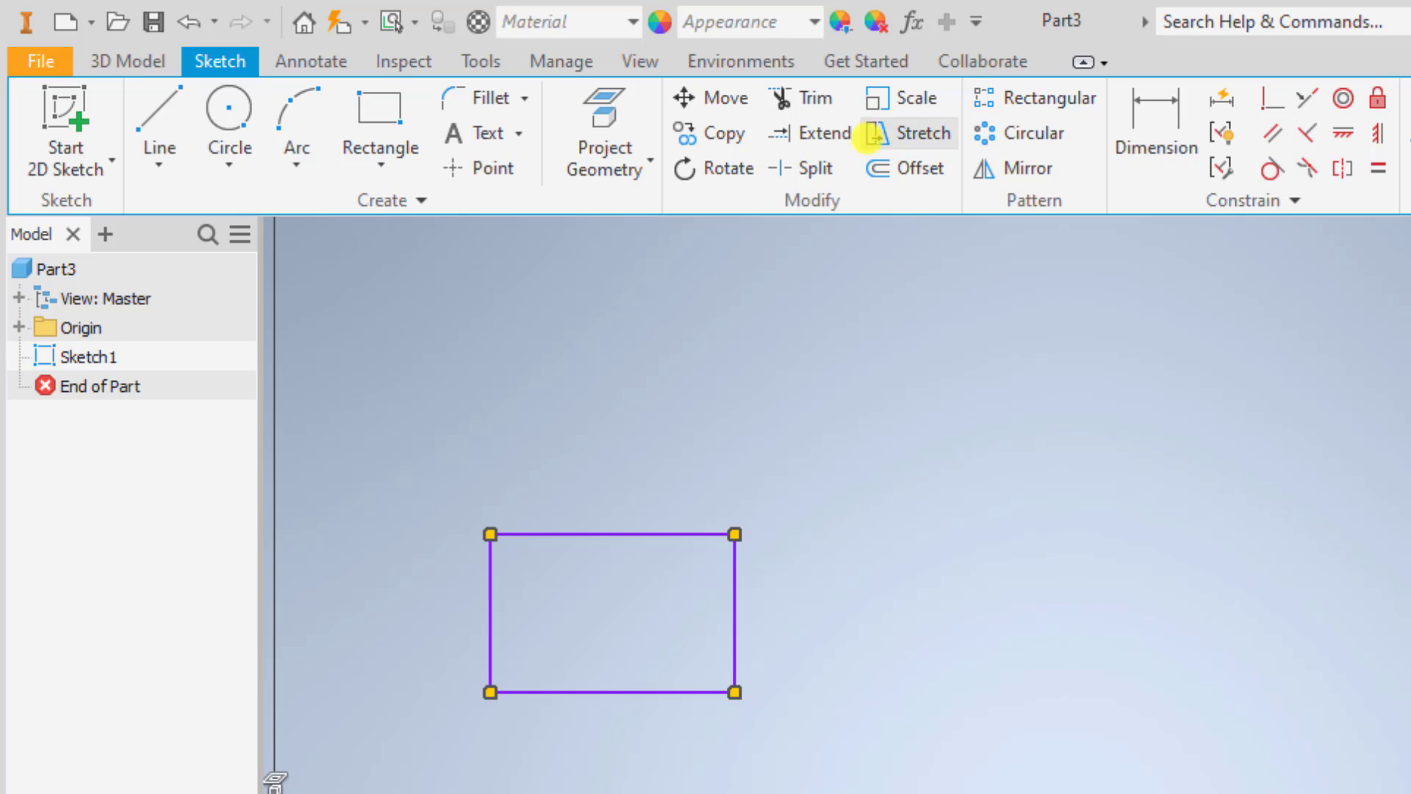
Stretch the rectangle's lower-right corner to about (28.1, -3.7) mm, and undo the stretch together with the latest constraint deletions.
click(905, 125)
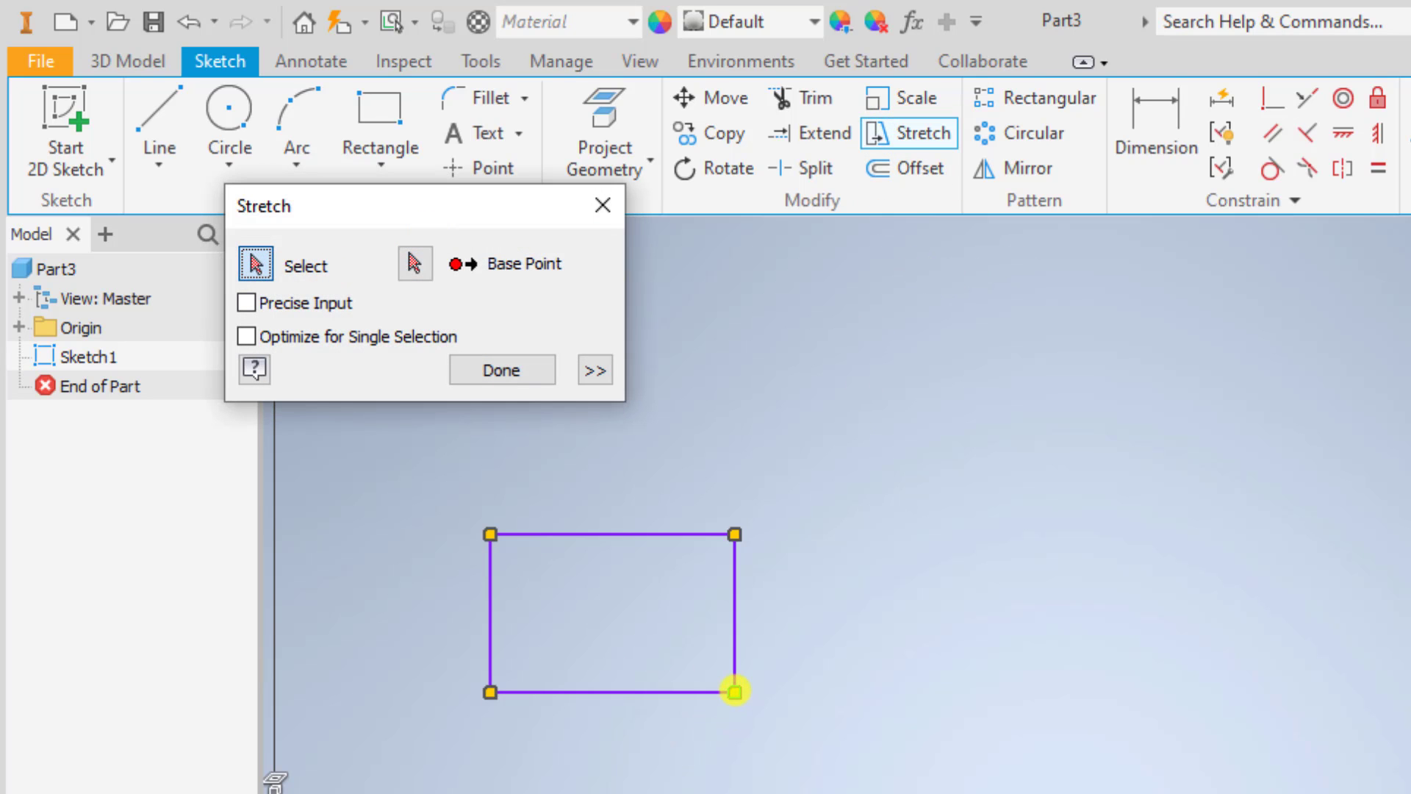
click(735, 692)
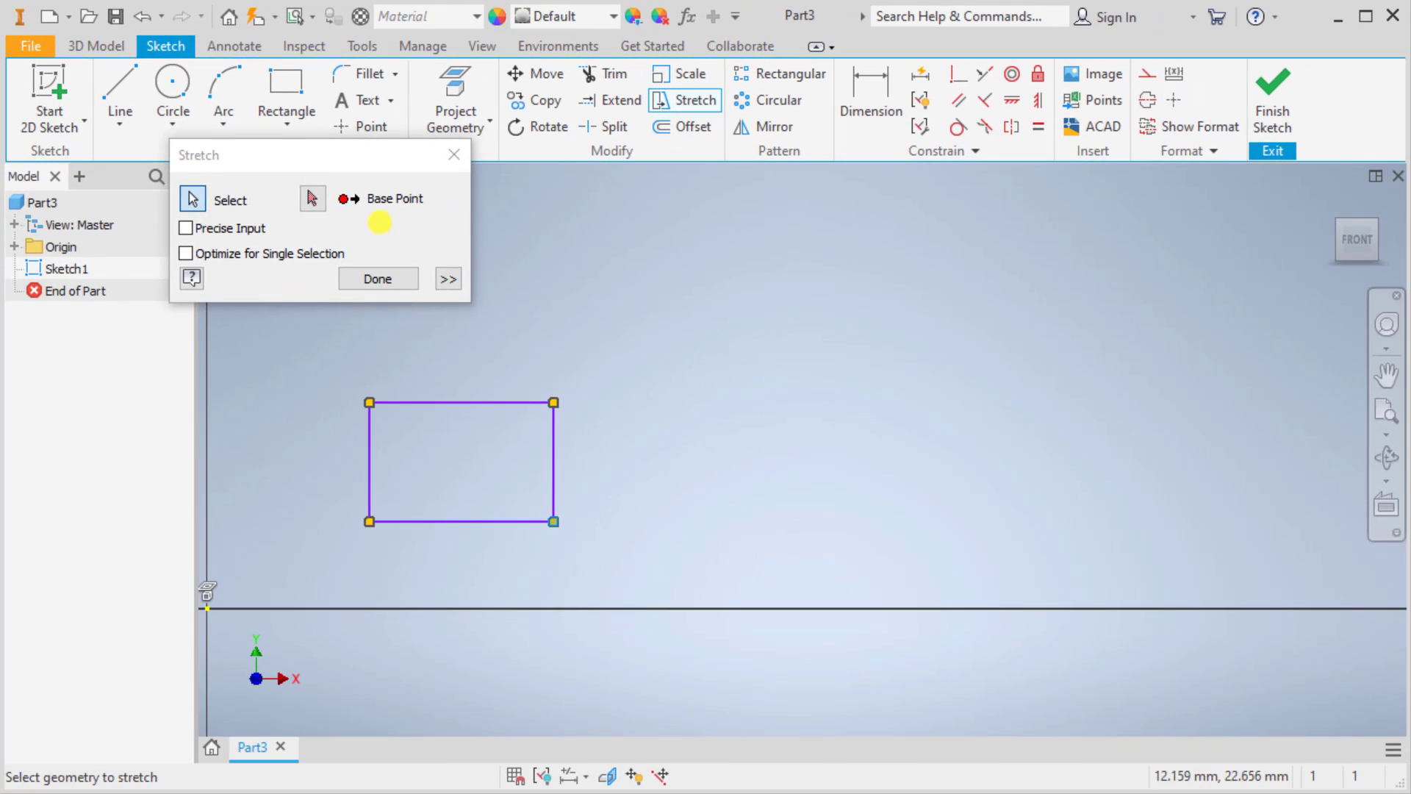
click(312, 199)
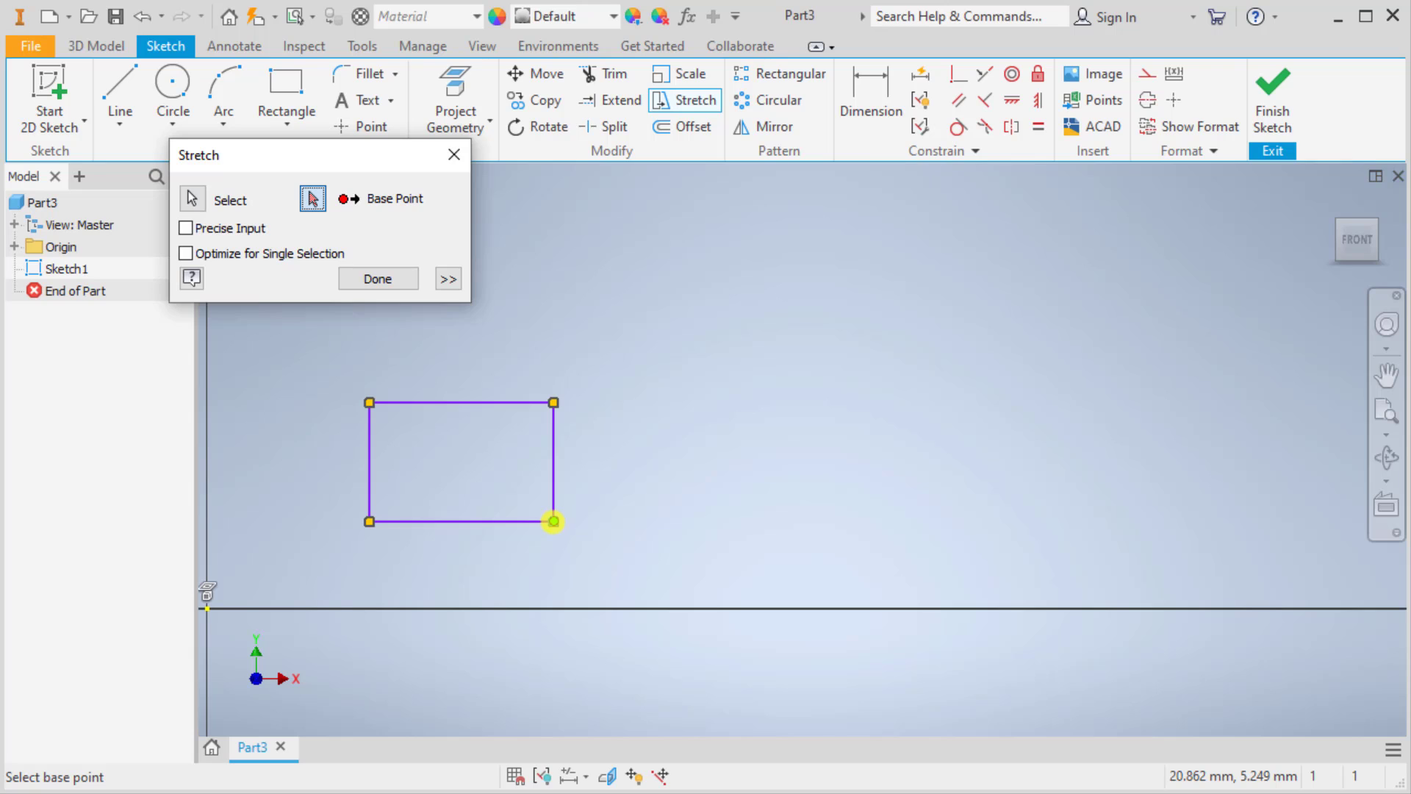
click(554, 521)
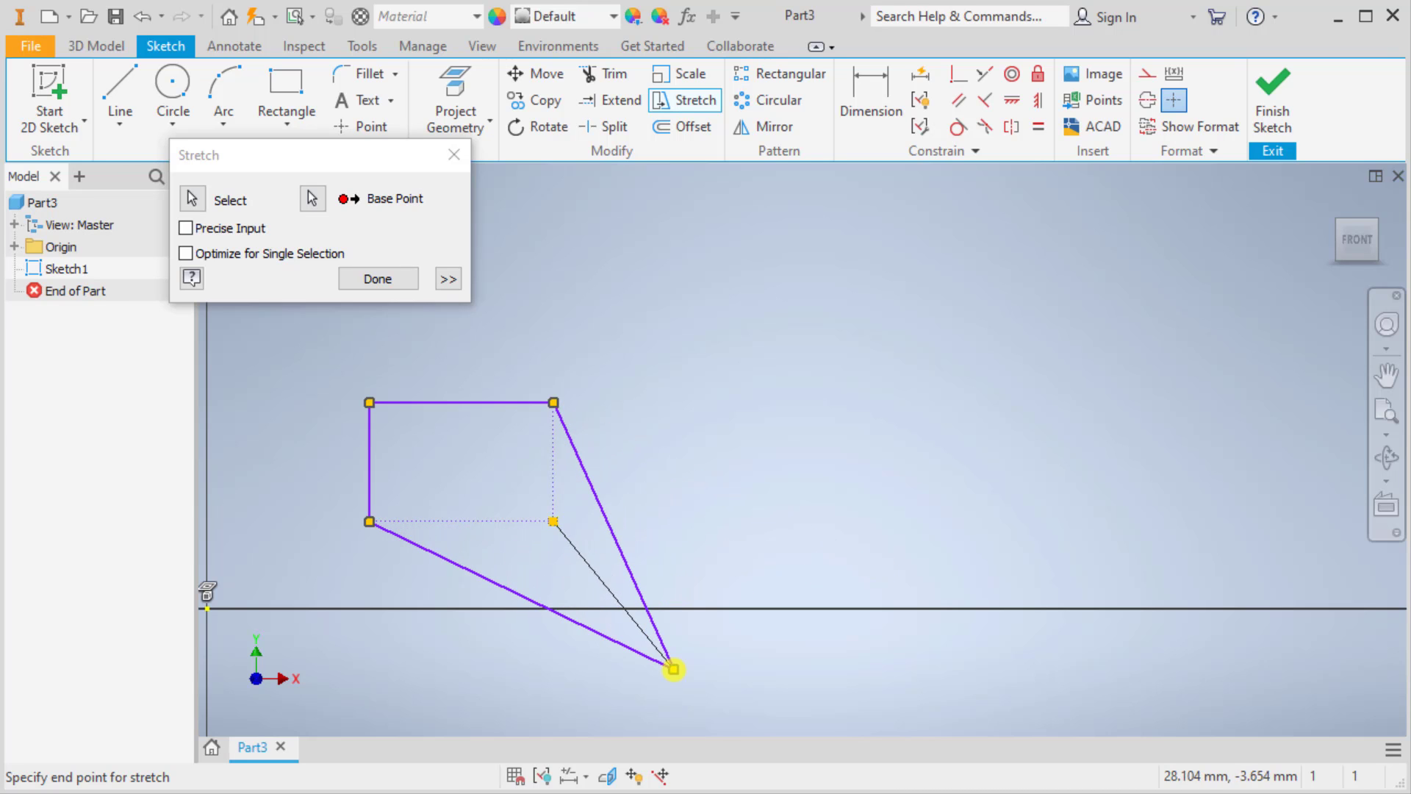
click(674, 669)
middle_drag(824, 656, 967, 545)
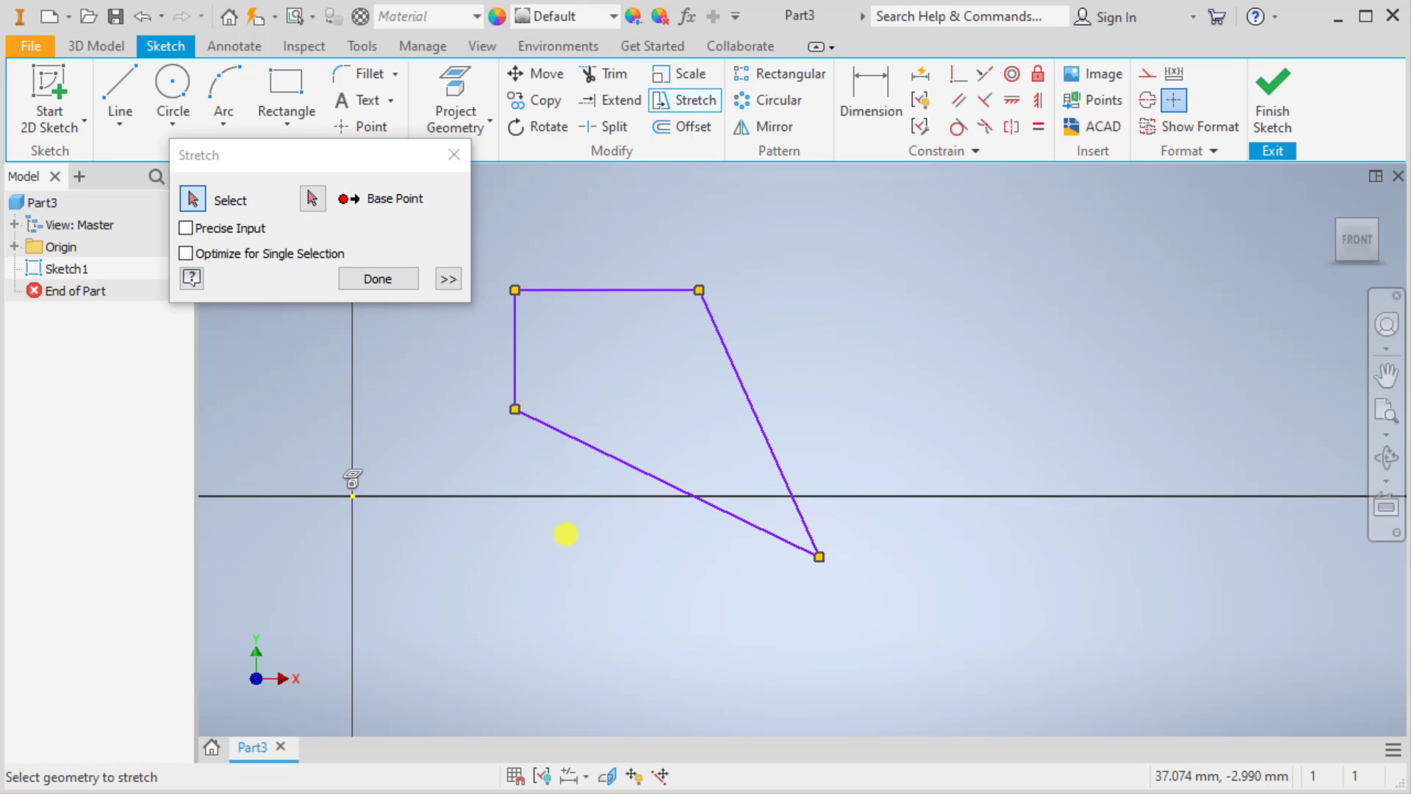
click(378, 278)
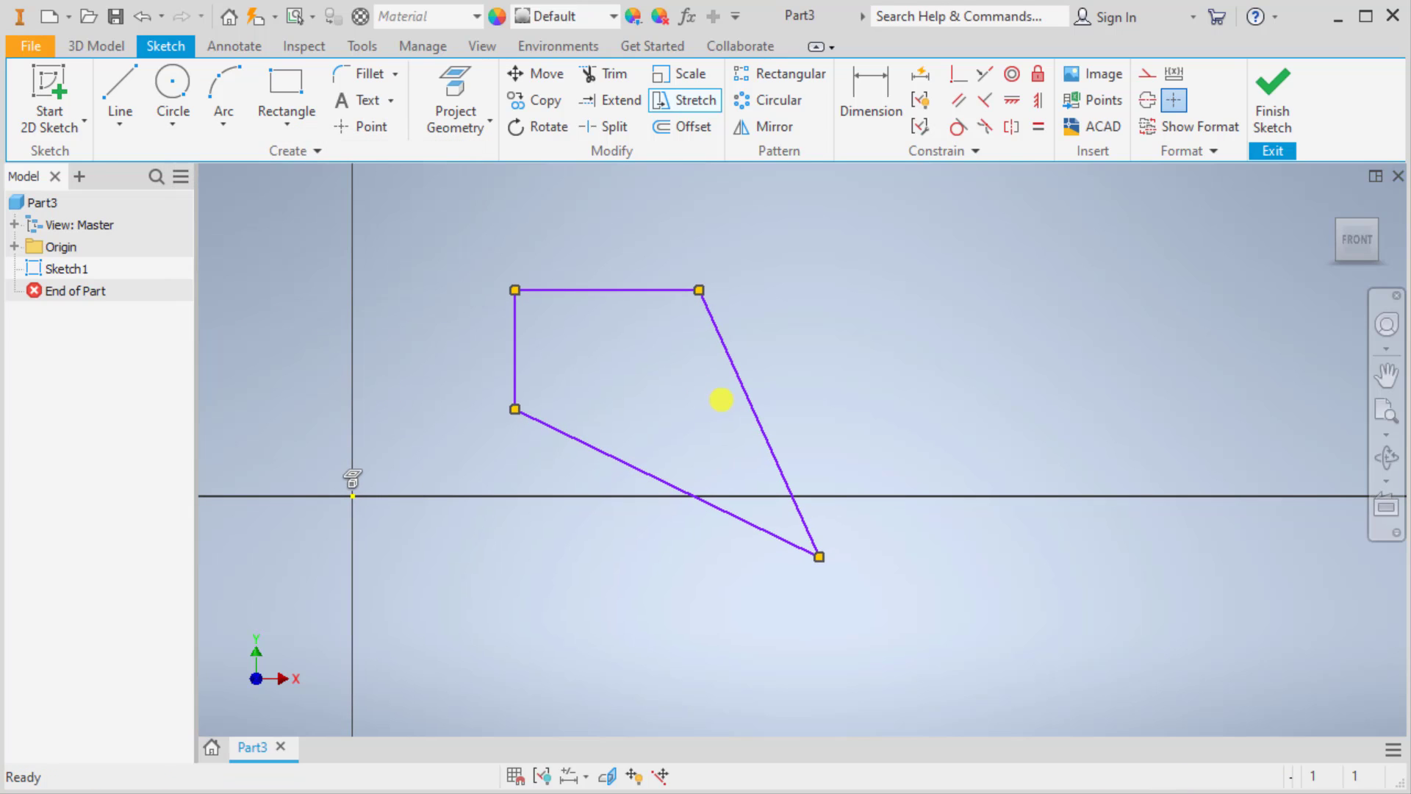
key(ctrl+z)
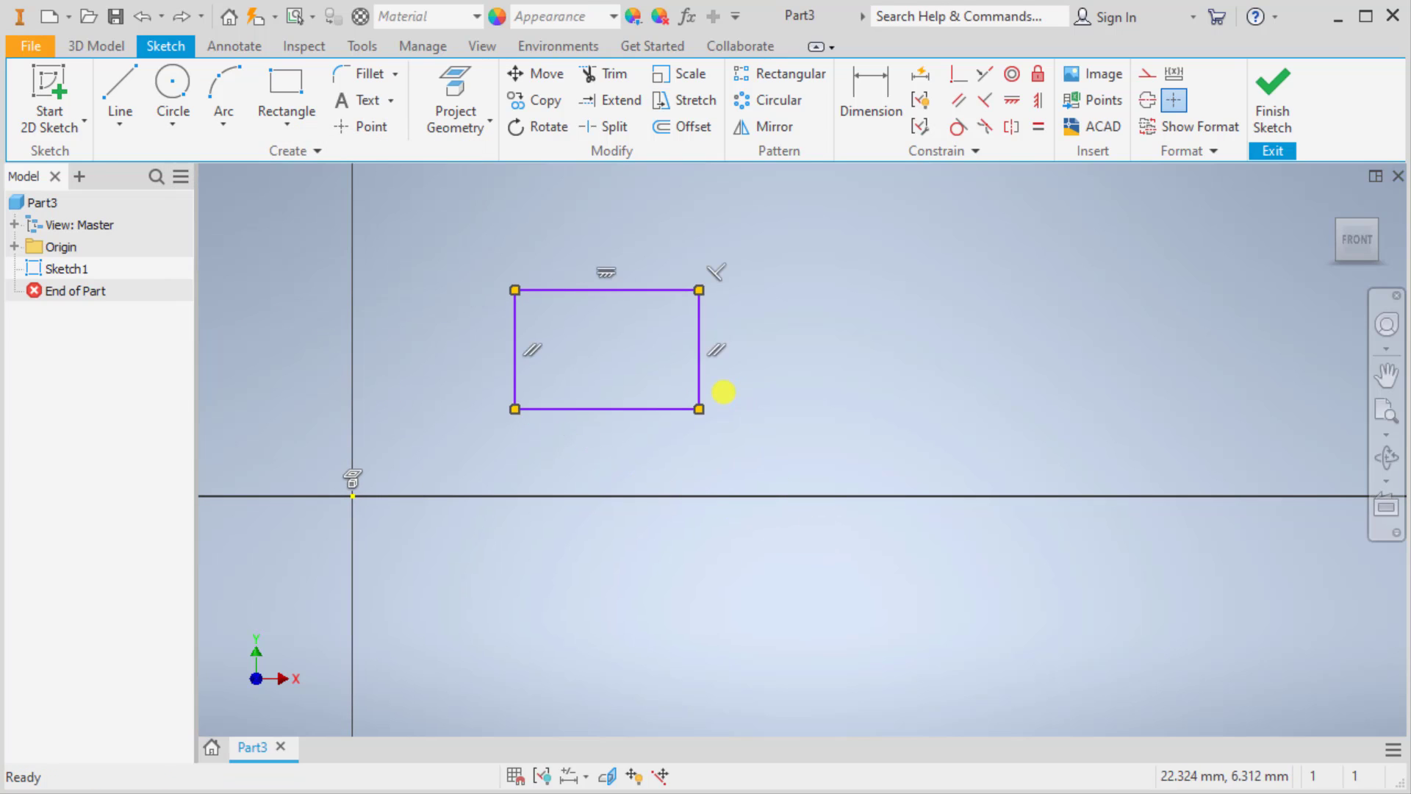
Hide the sketch's constraint symbols.
key(F9)
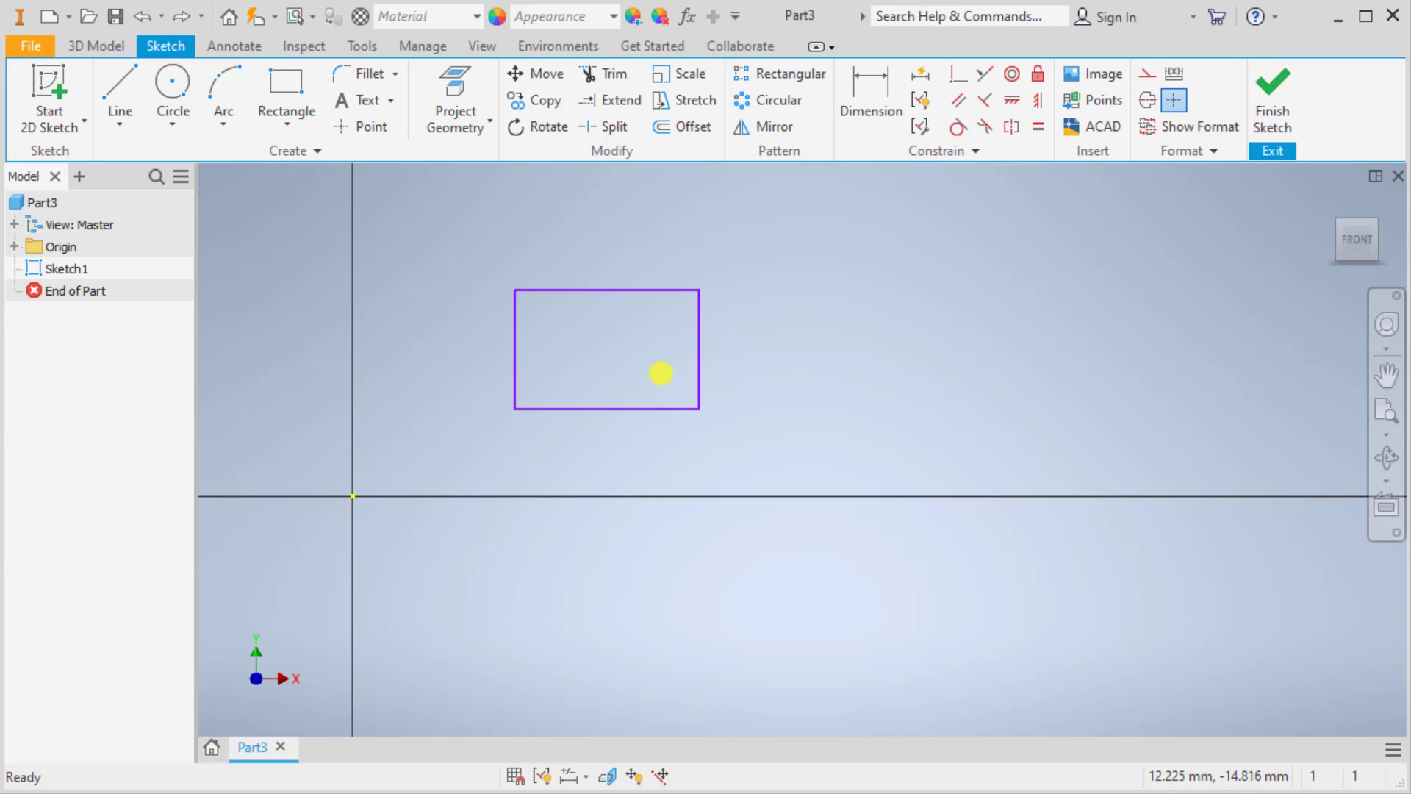
middle_drag(776, 346, 663, 386)
Stretch the whole rectangle upward and to the right using its lower-left corner as base point, and undo the stretch.
click(685, 100)
drag(343, 154, 314, 101)
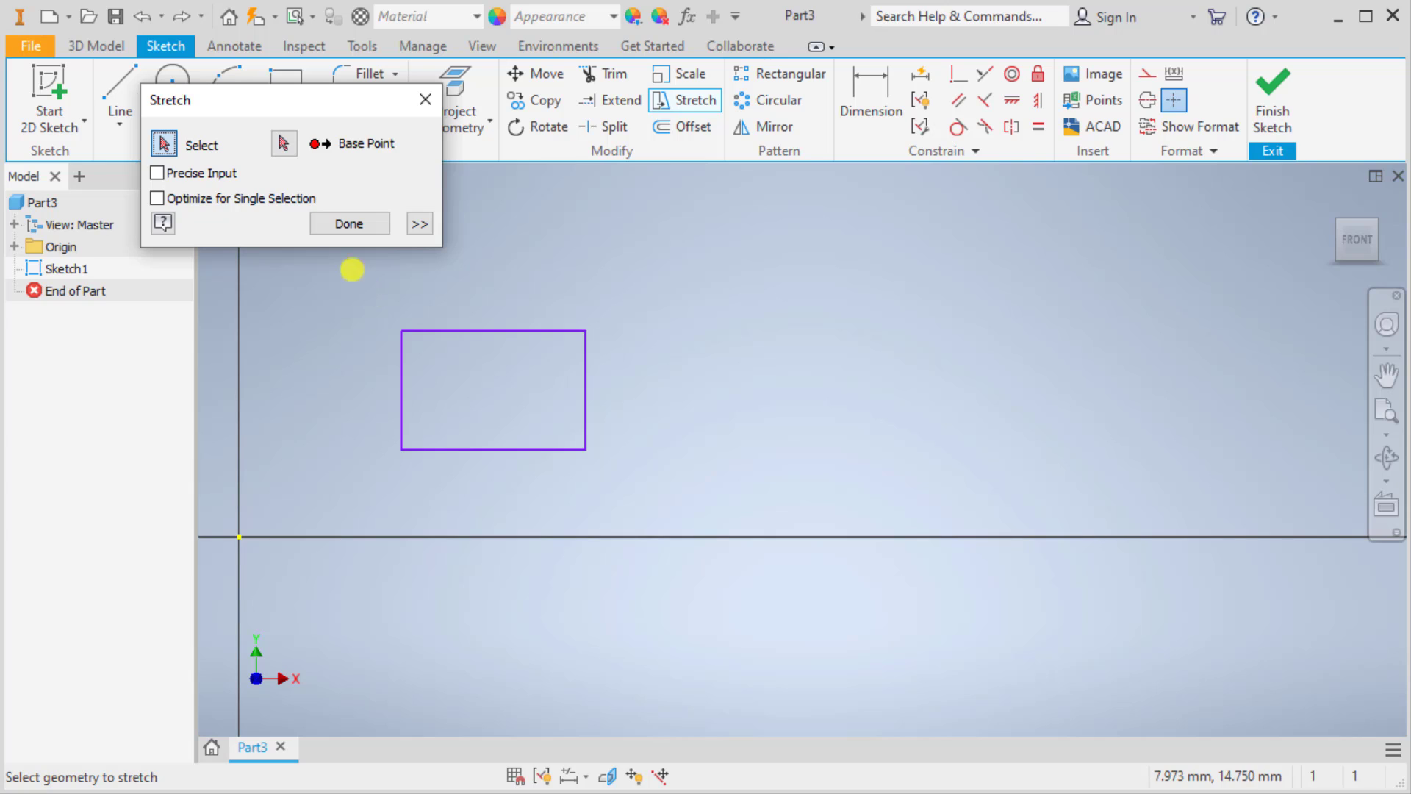
drag(369, 300, 765, 504)
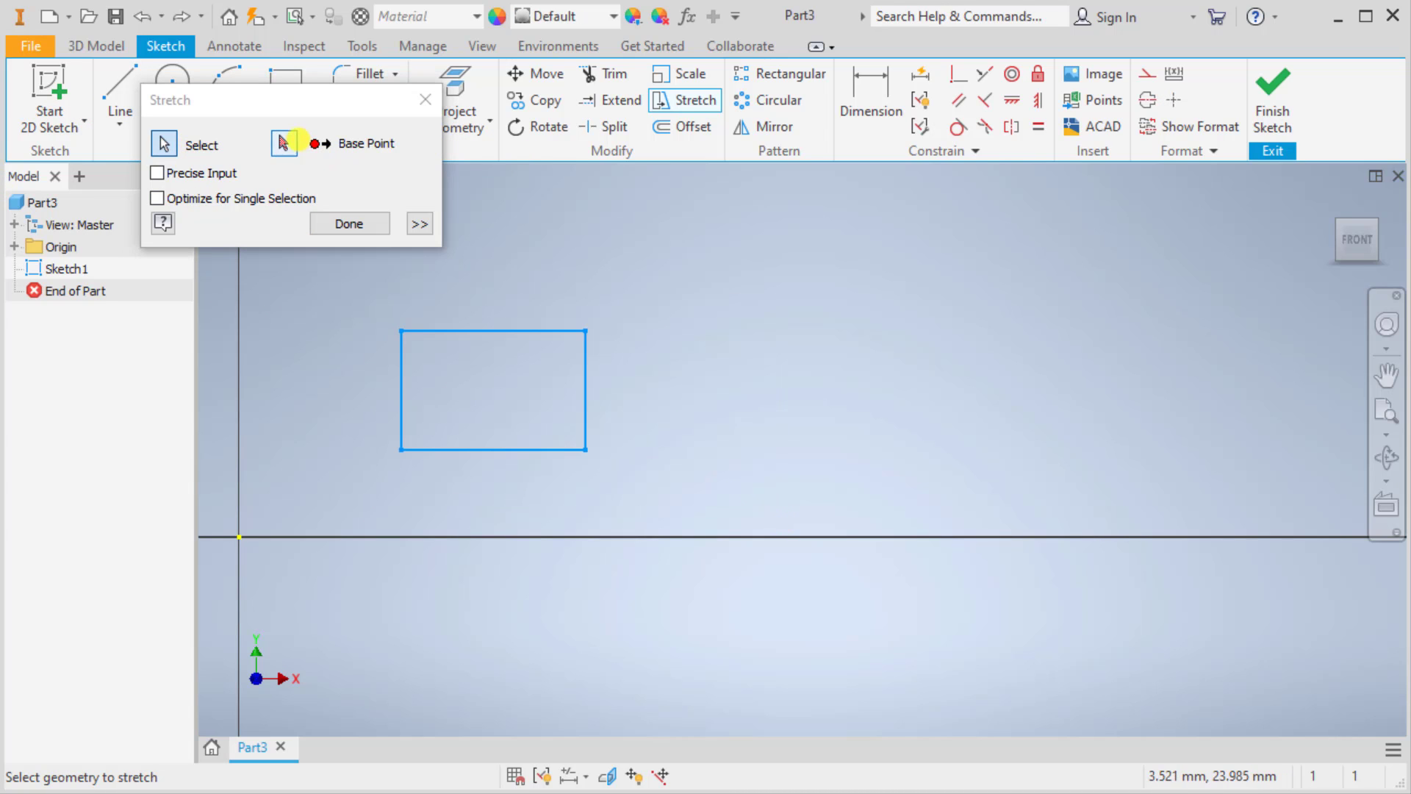
click(285, 143)
click(395, 452)
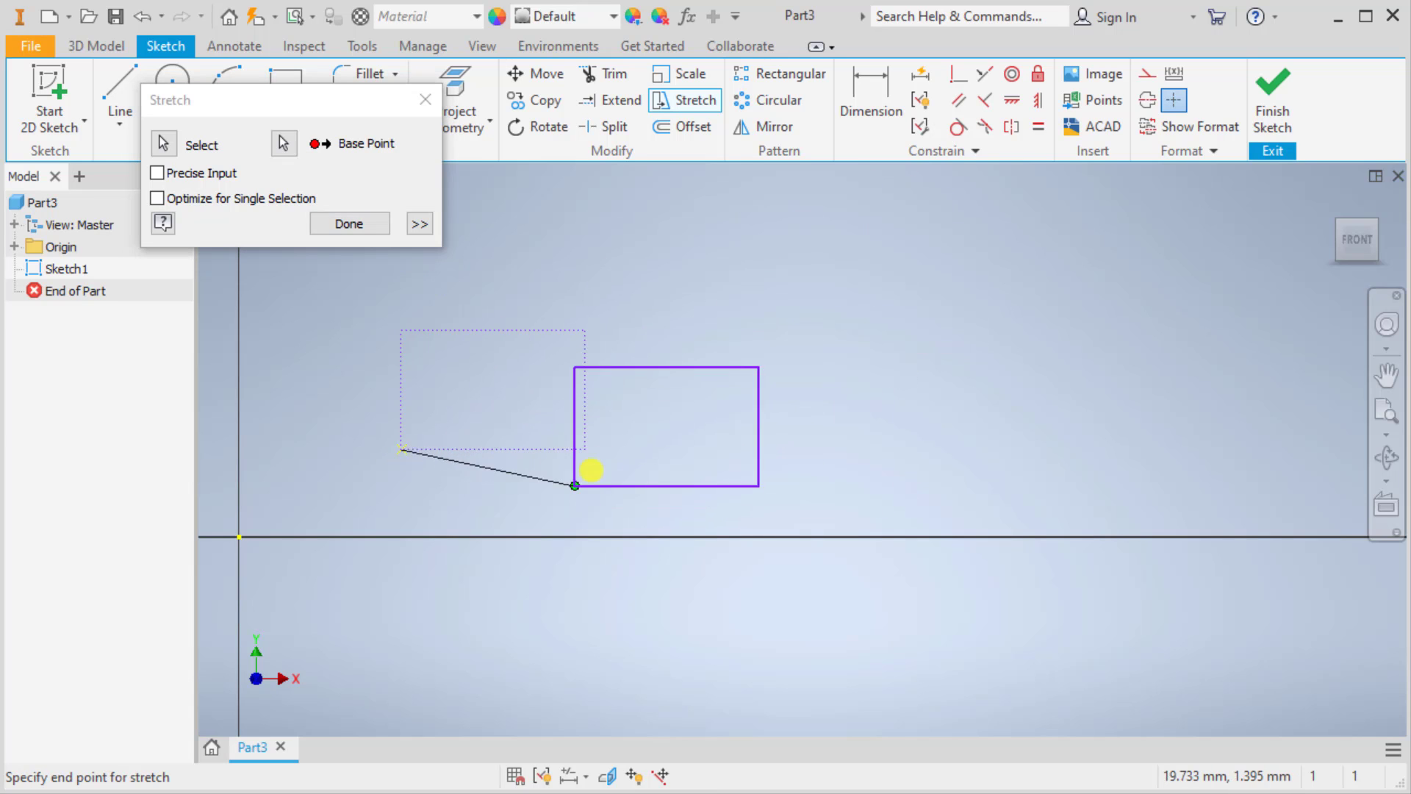
click(643, 394)
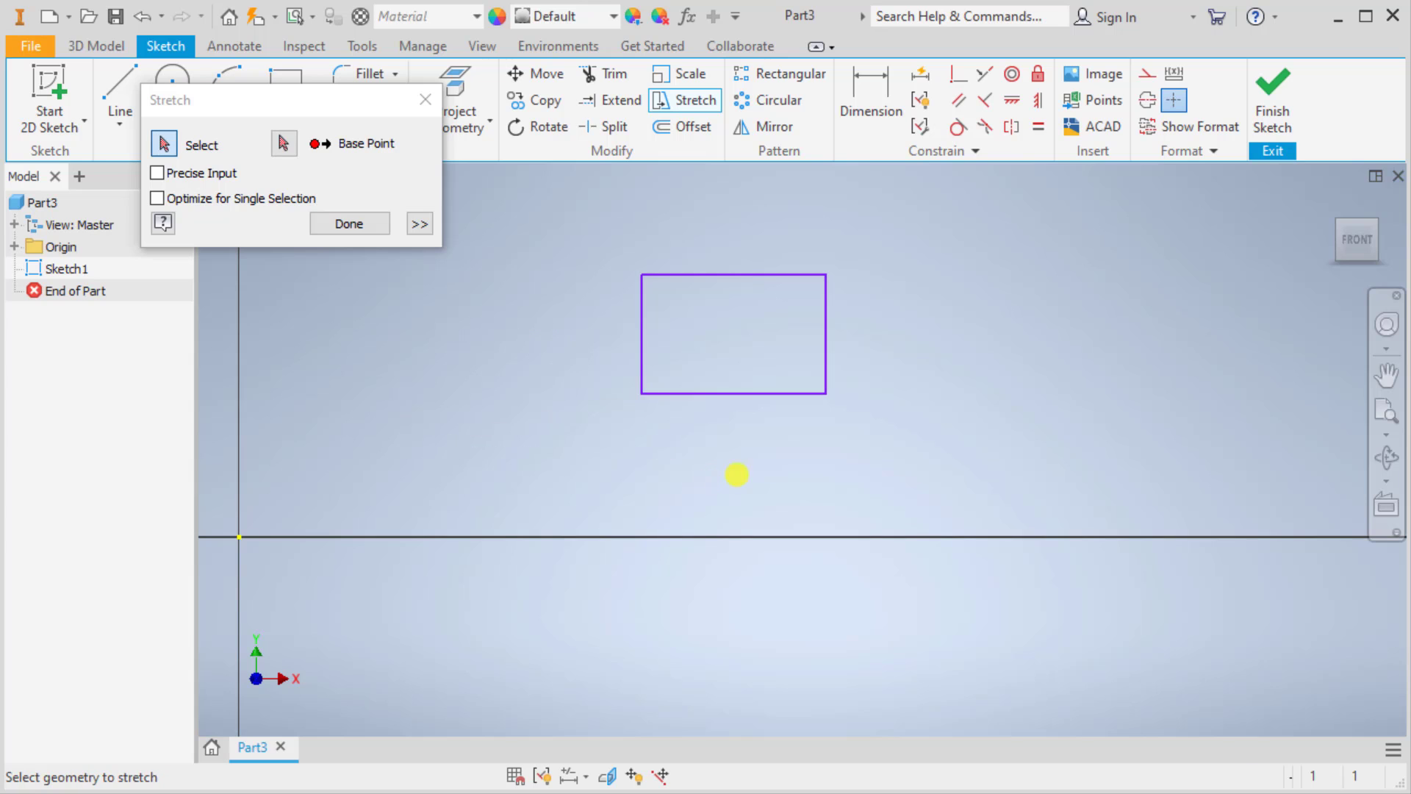
middle_drag(734, 473, 536, 504)
click(327, 224)
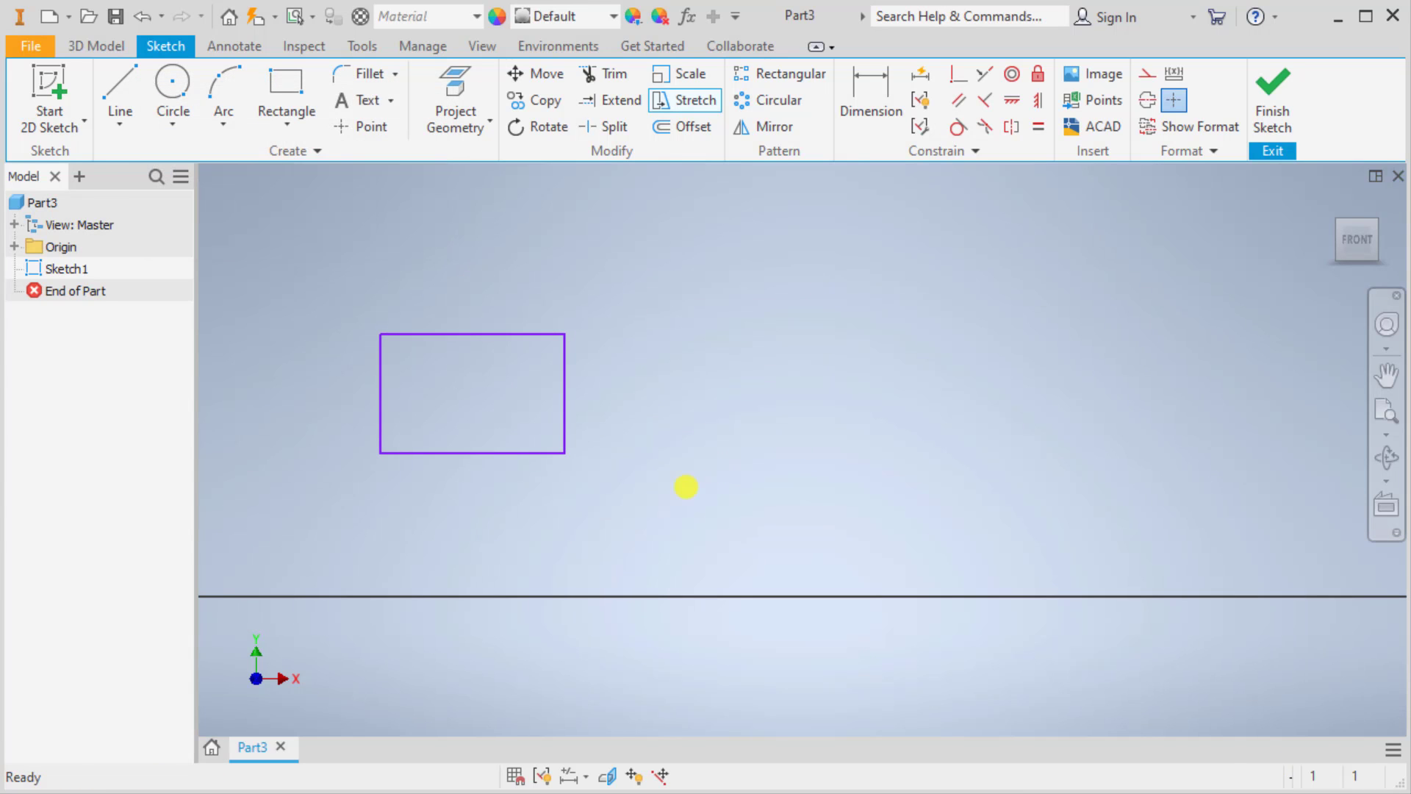
mouse_move(576, 438)
middle_down()
mouse_move(441, 451)
mouse_move(795, 436)
middle_up()
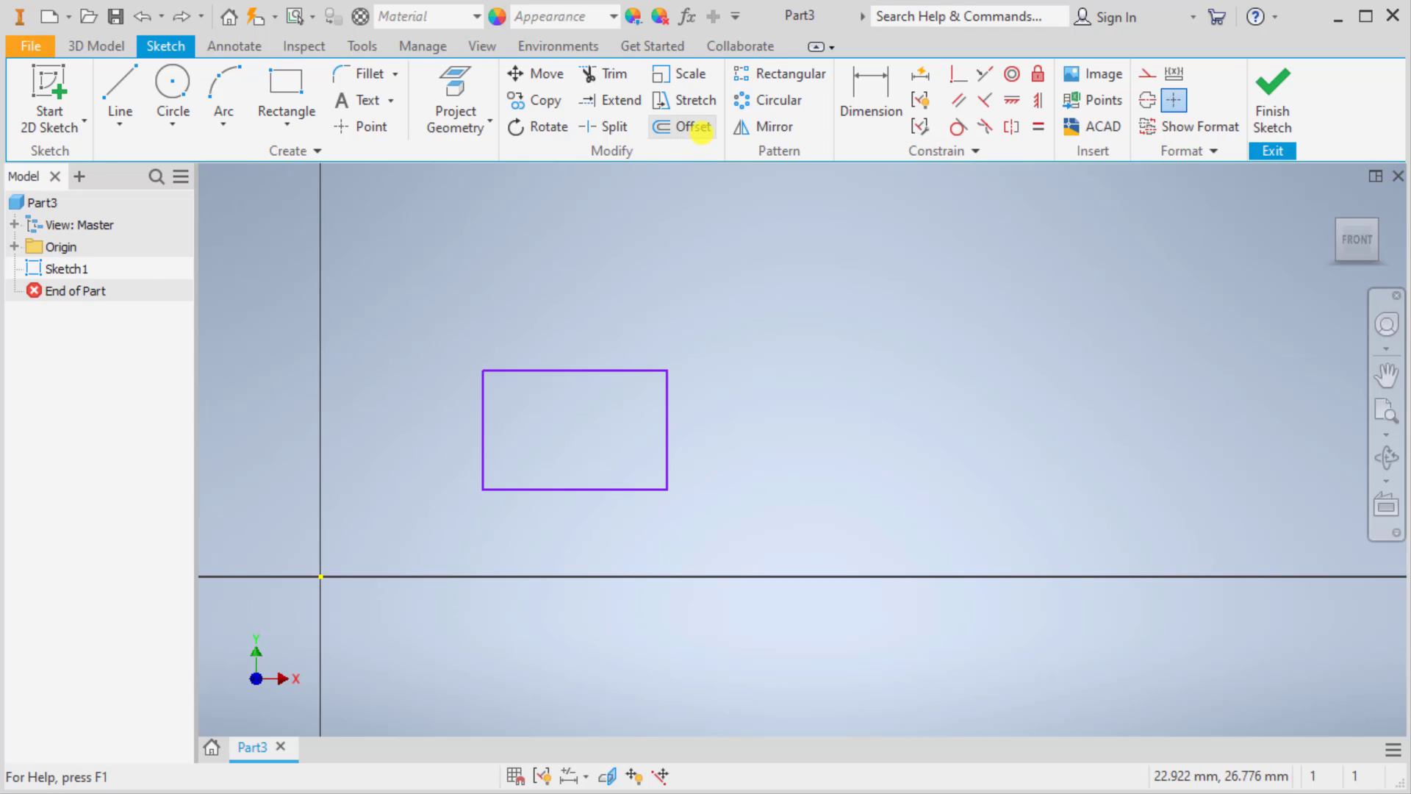
Offset the whole rectangle outward by 2 mm, inspect the resulting dimension and constraints, and undo the offset.
click(697, 130)
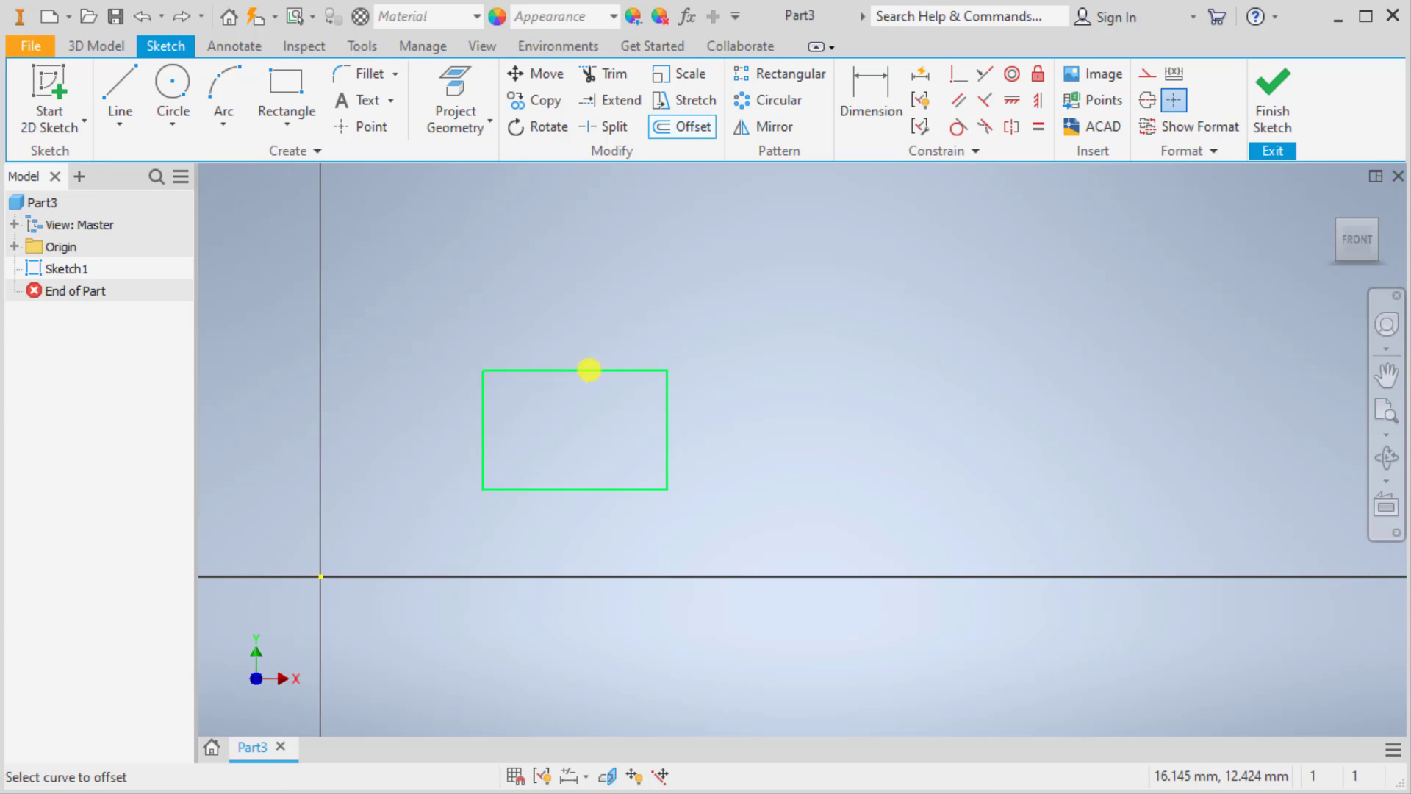
click(589, 370)
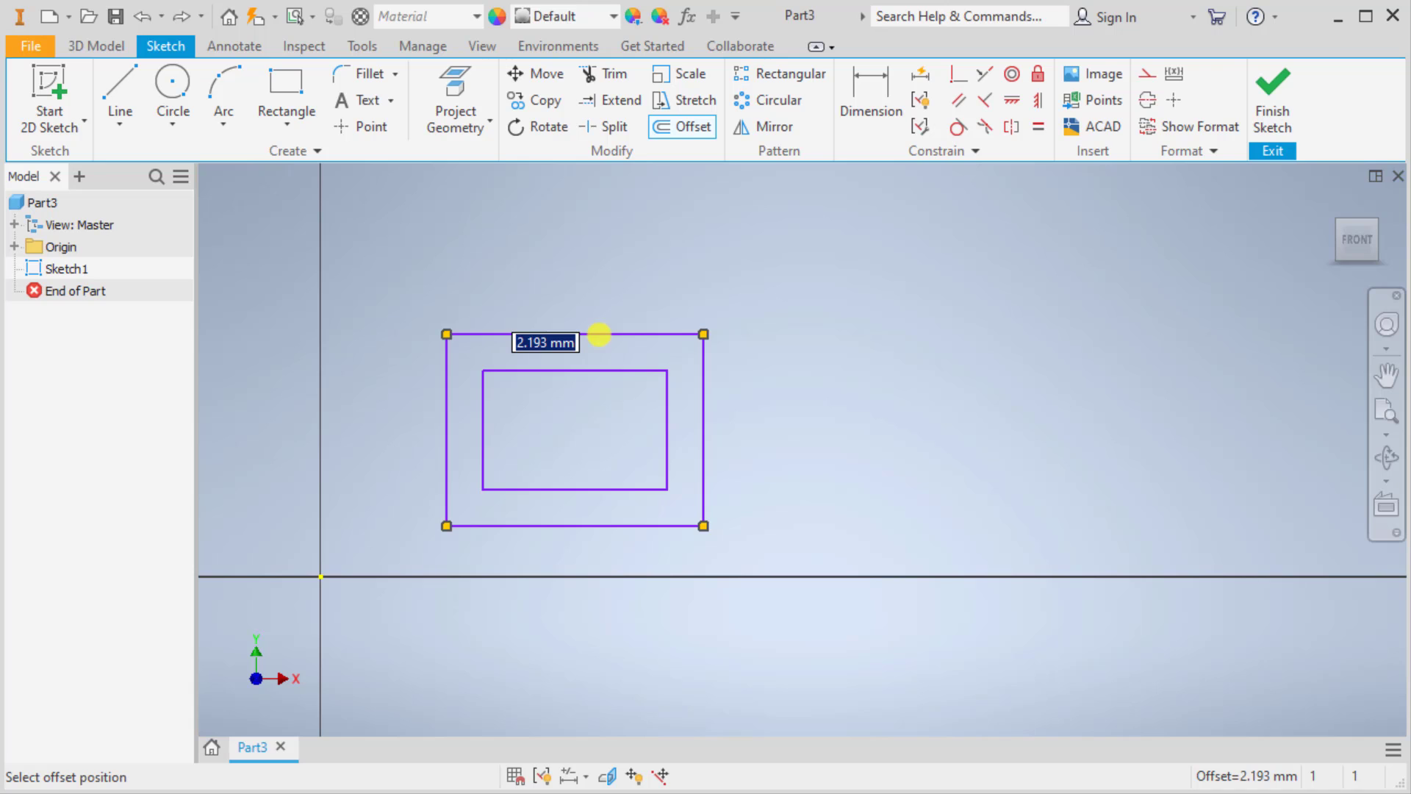
text(2)
key(Return)
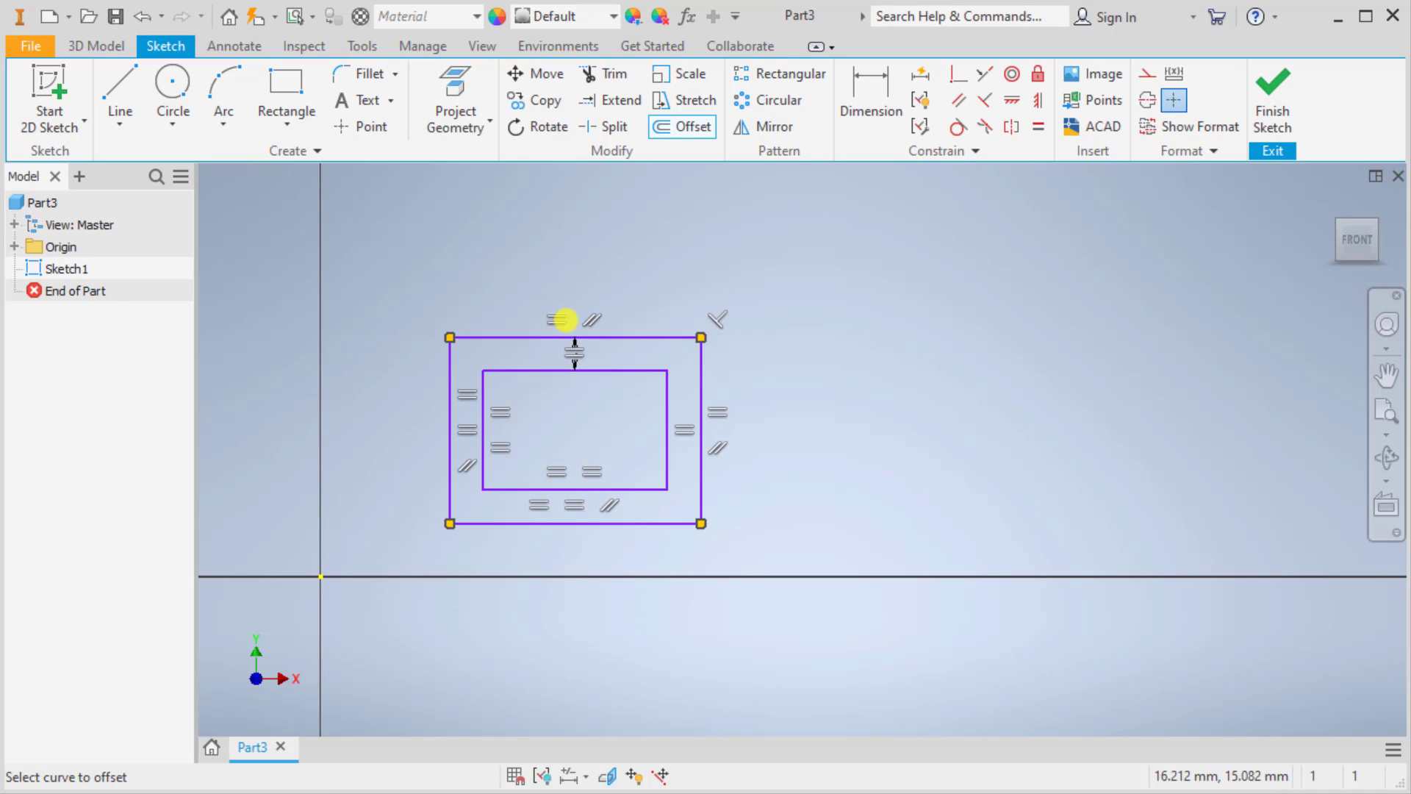
scroll(574, 340, down, 3)
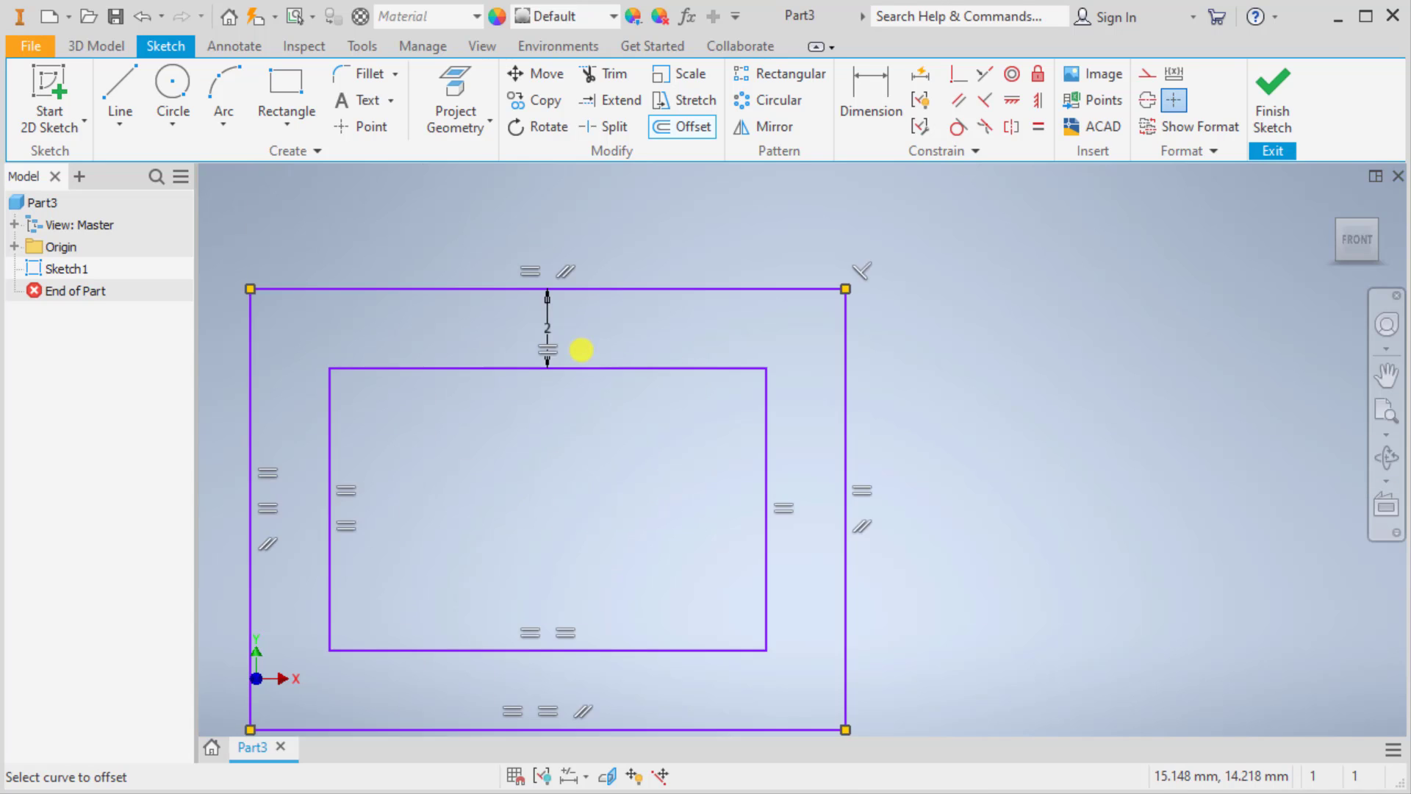
scroll(581, 350, down, 3)
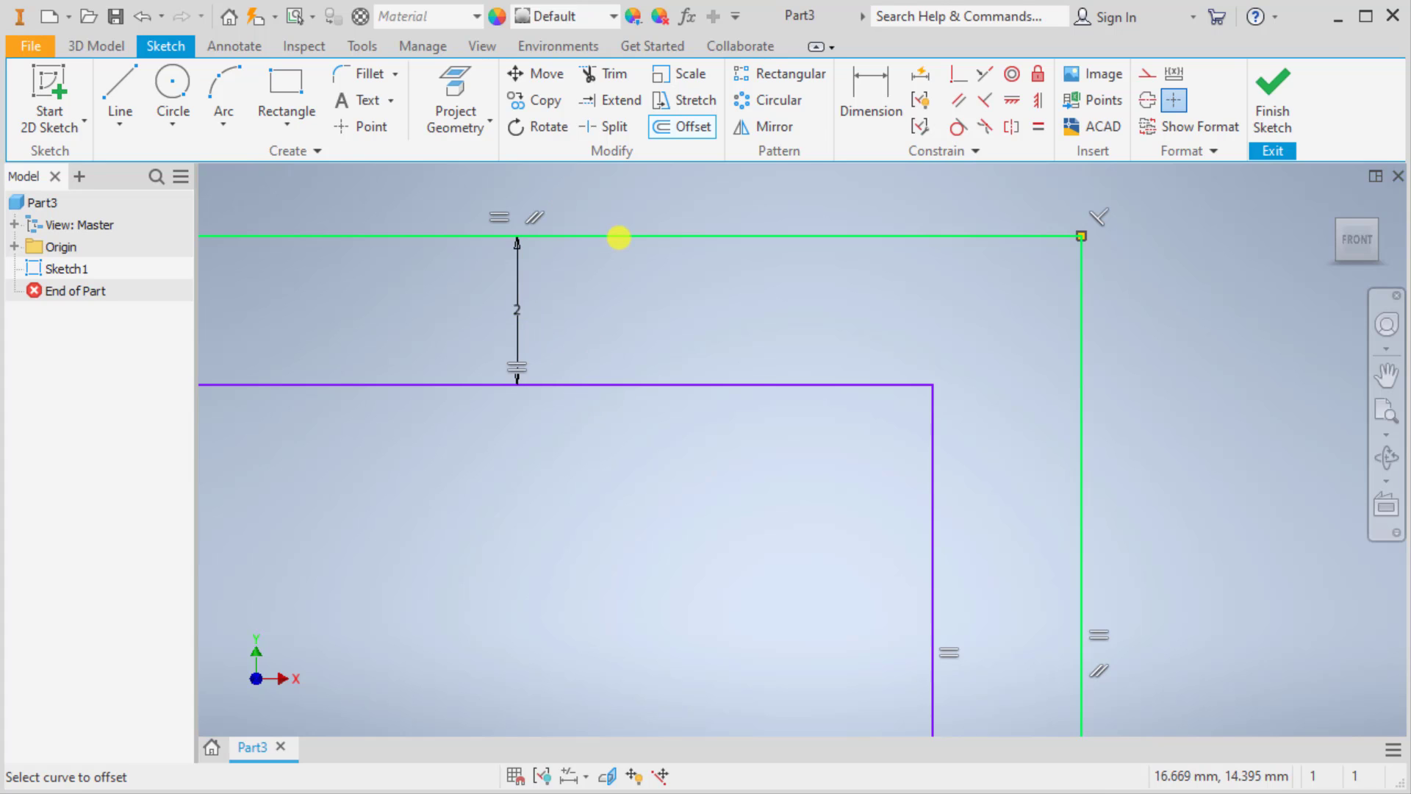
scroll(620, 440, up, 4)
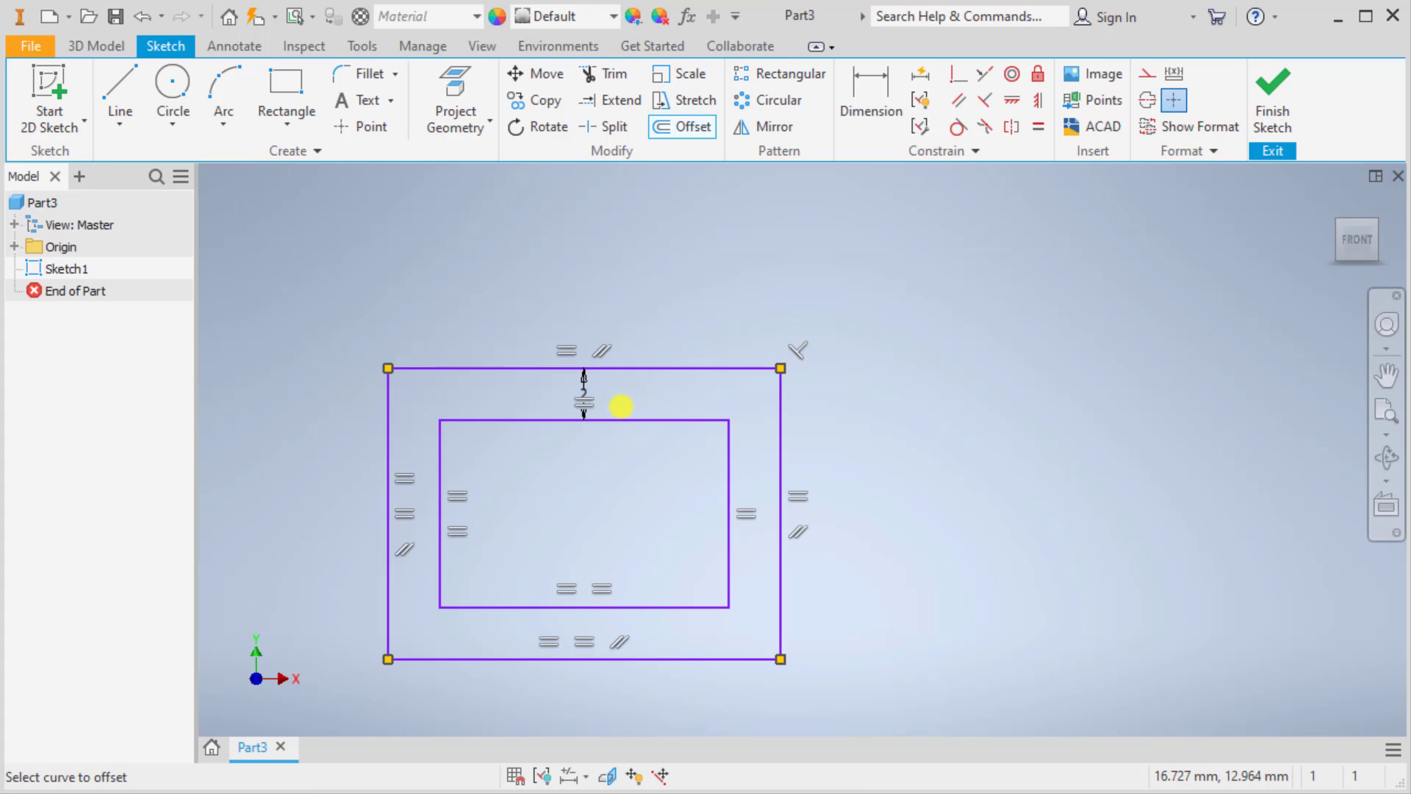
key(ctrl+z)
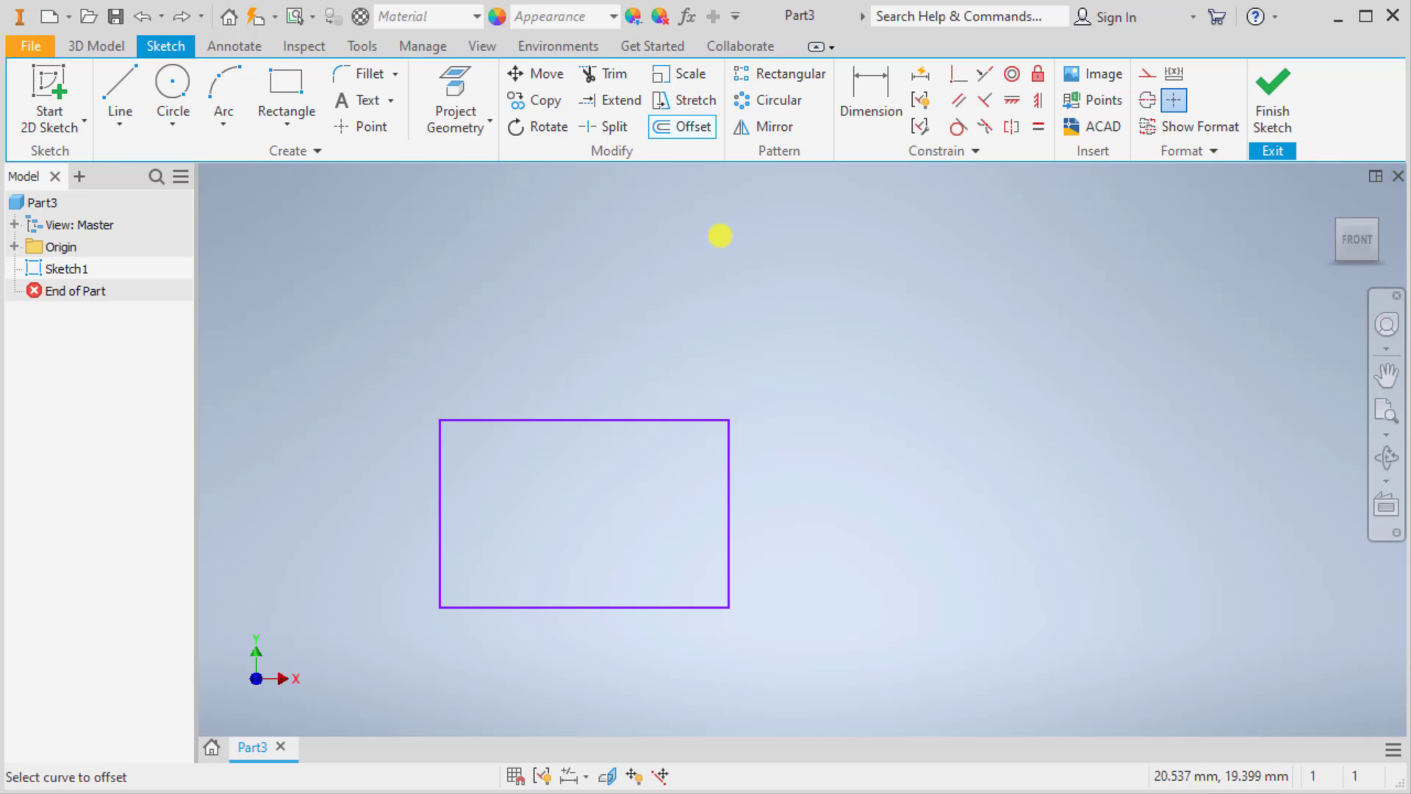
Restart the Offset command and turn off its Loop Select option so that single edges can be selected.
click(694, 127)
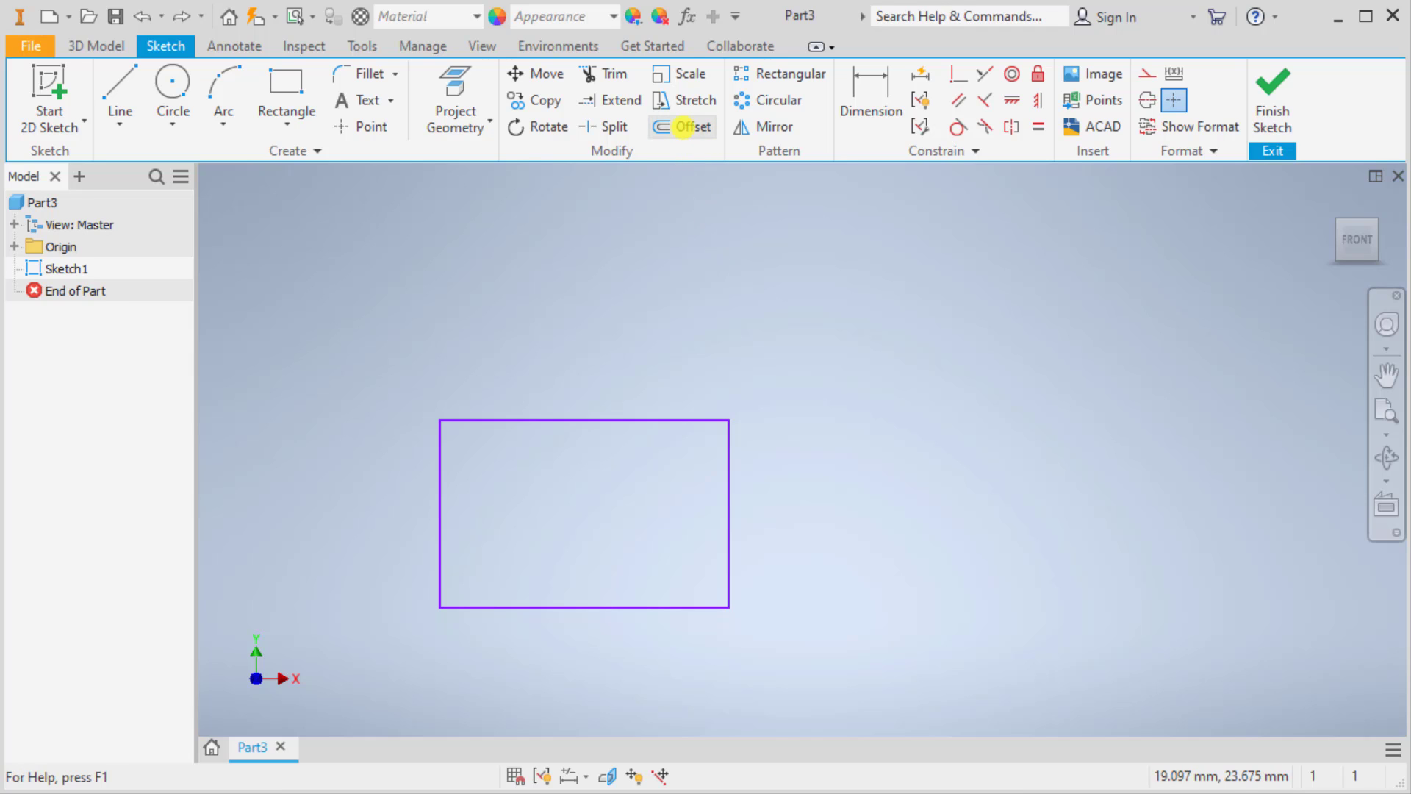
click(683, 126)
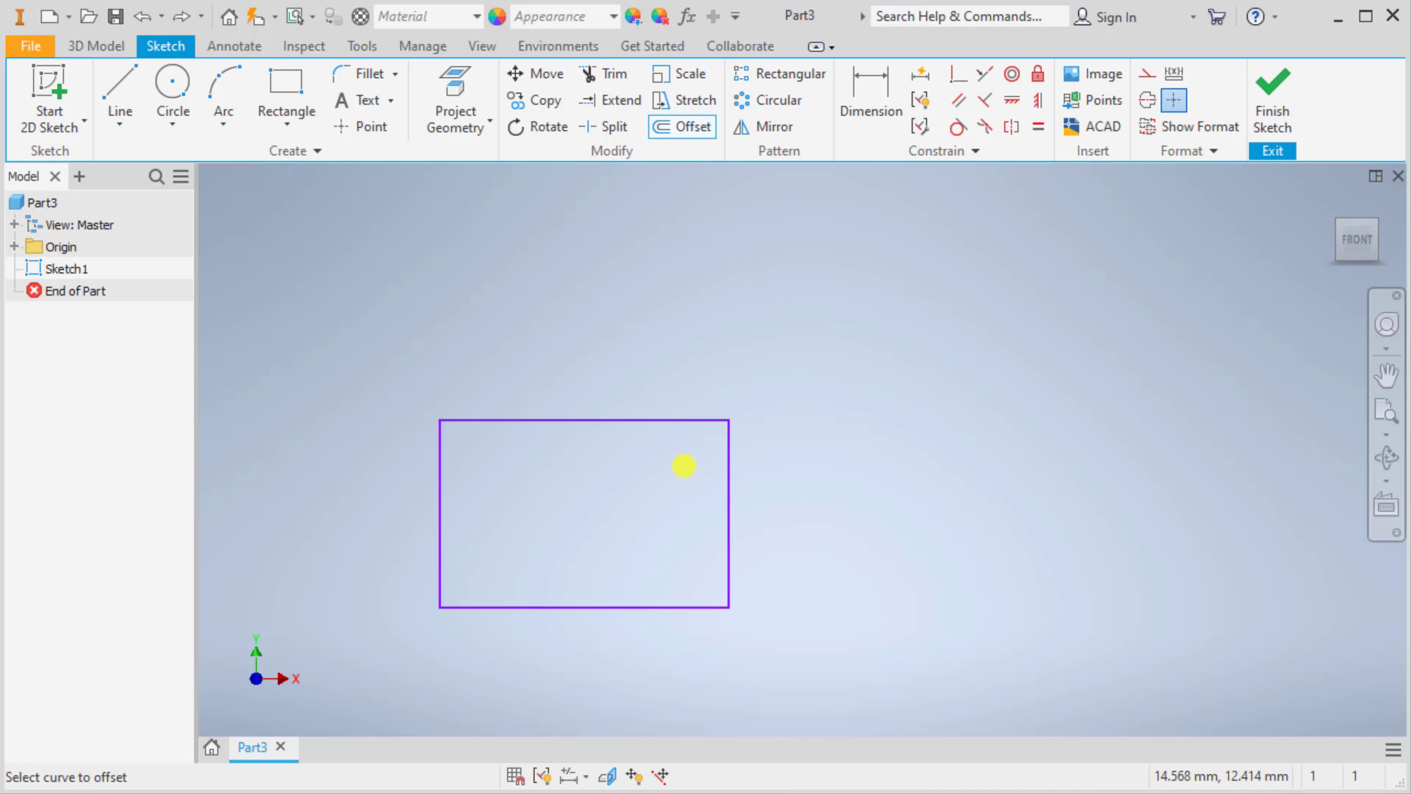
middle_drag(777, 513, 811, 469)
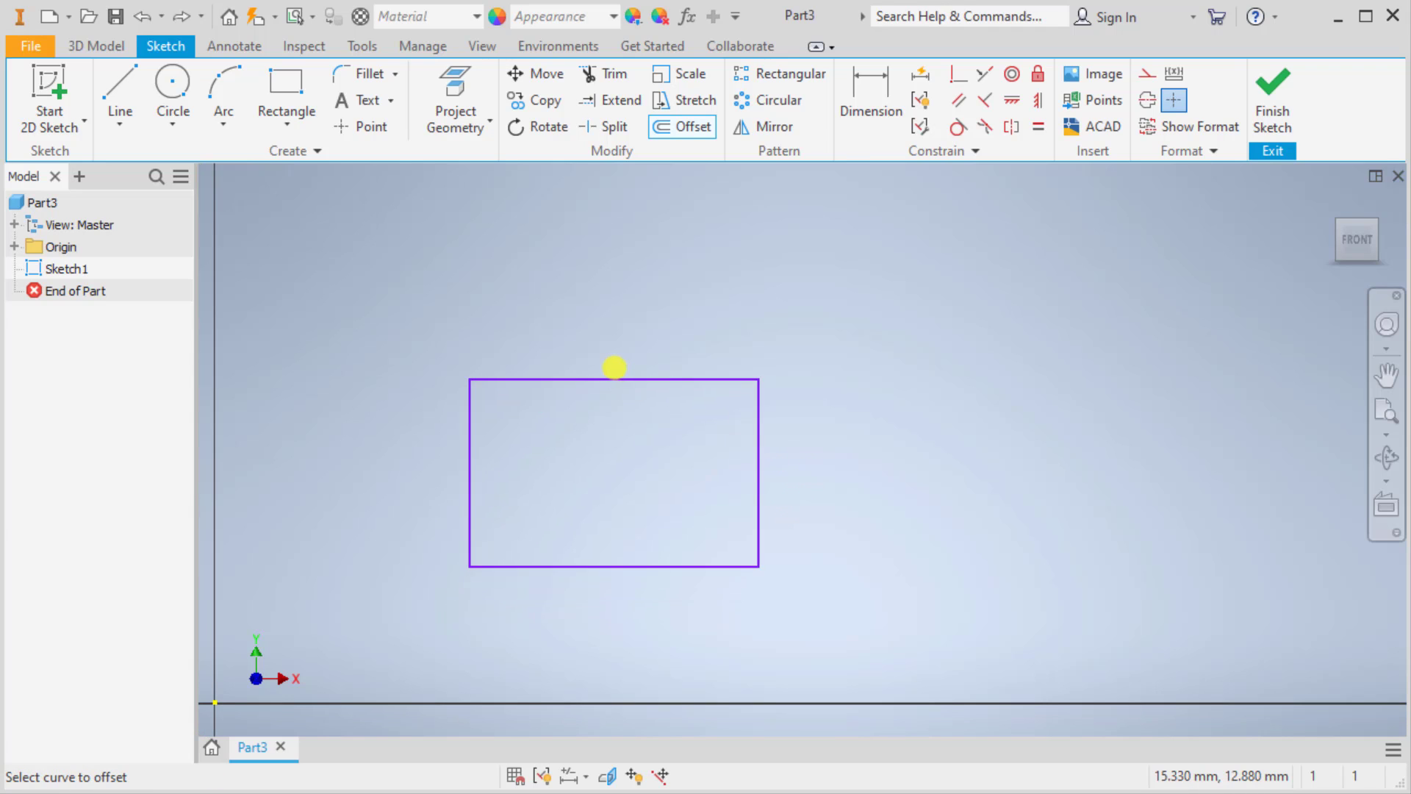
click(610, 375)
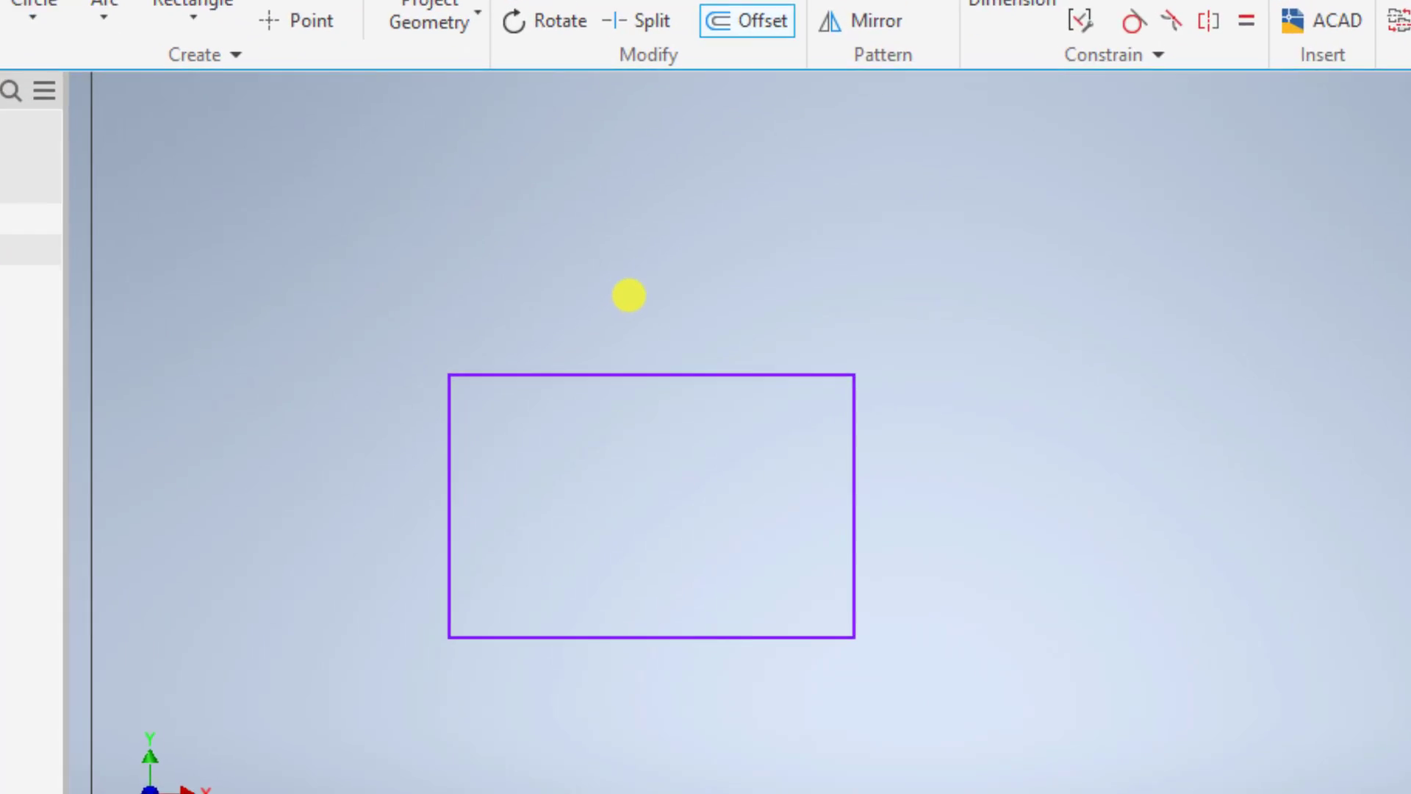
right_click(597, 322)
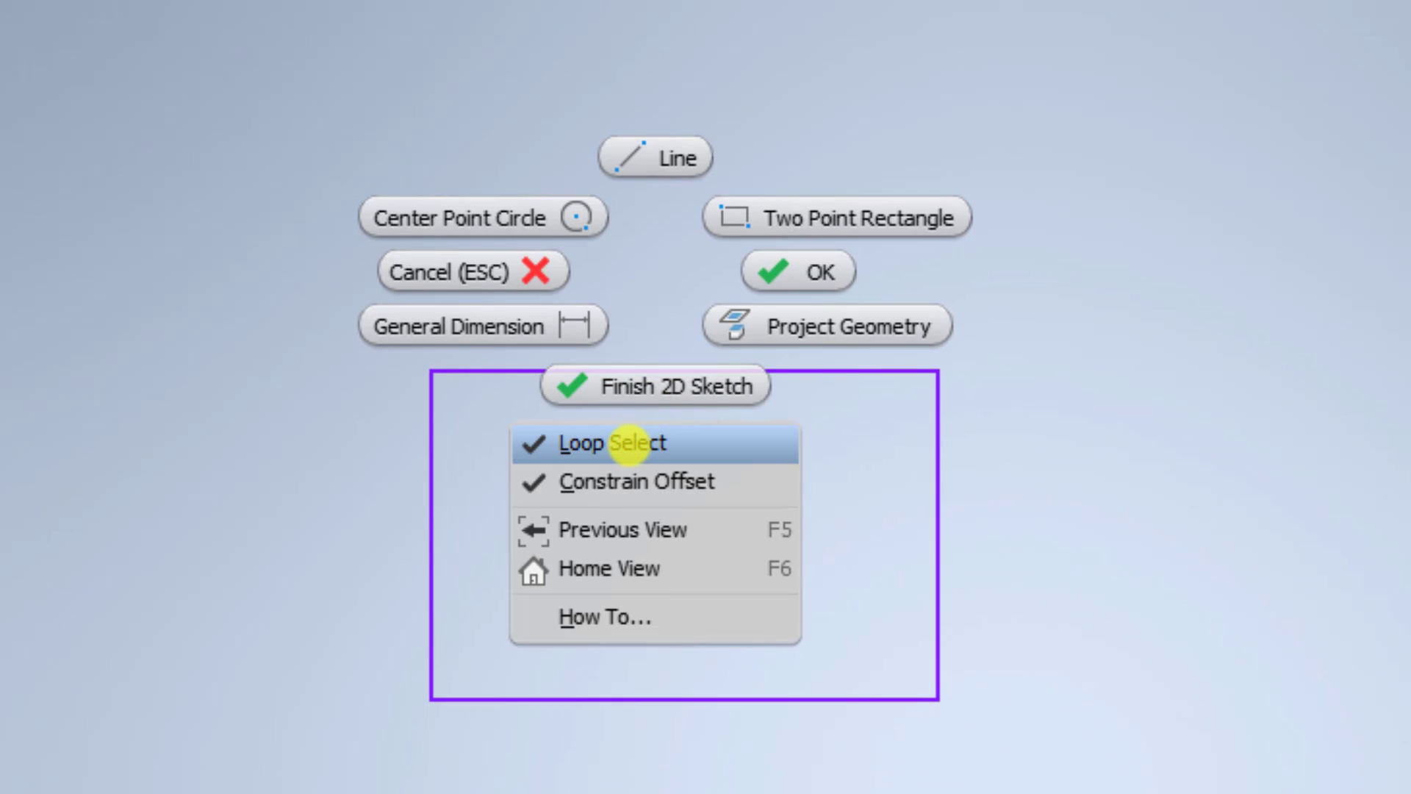
click(630, 444)
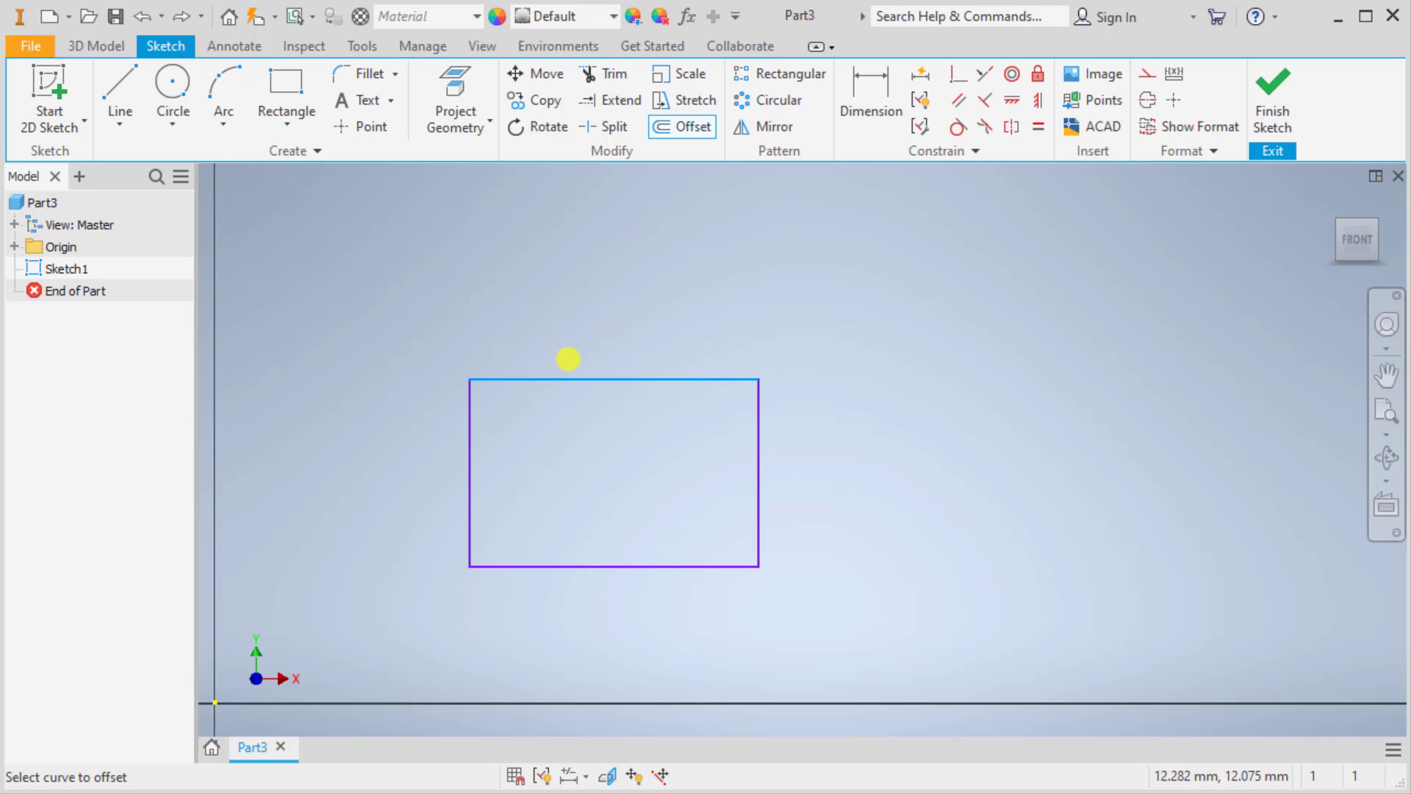
Offset only the rectangle's top edge upward by about 2 mm, and undo the offset.
right_click(624, 241)
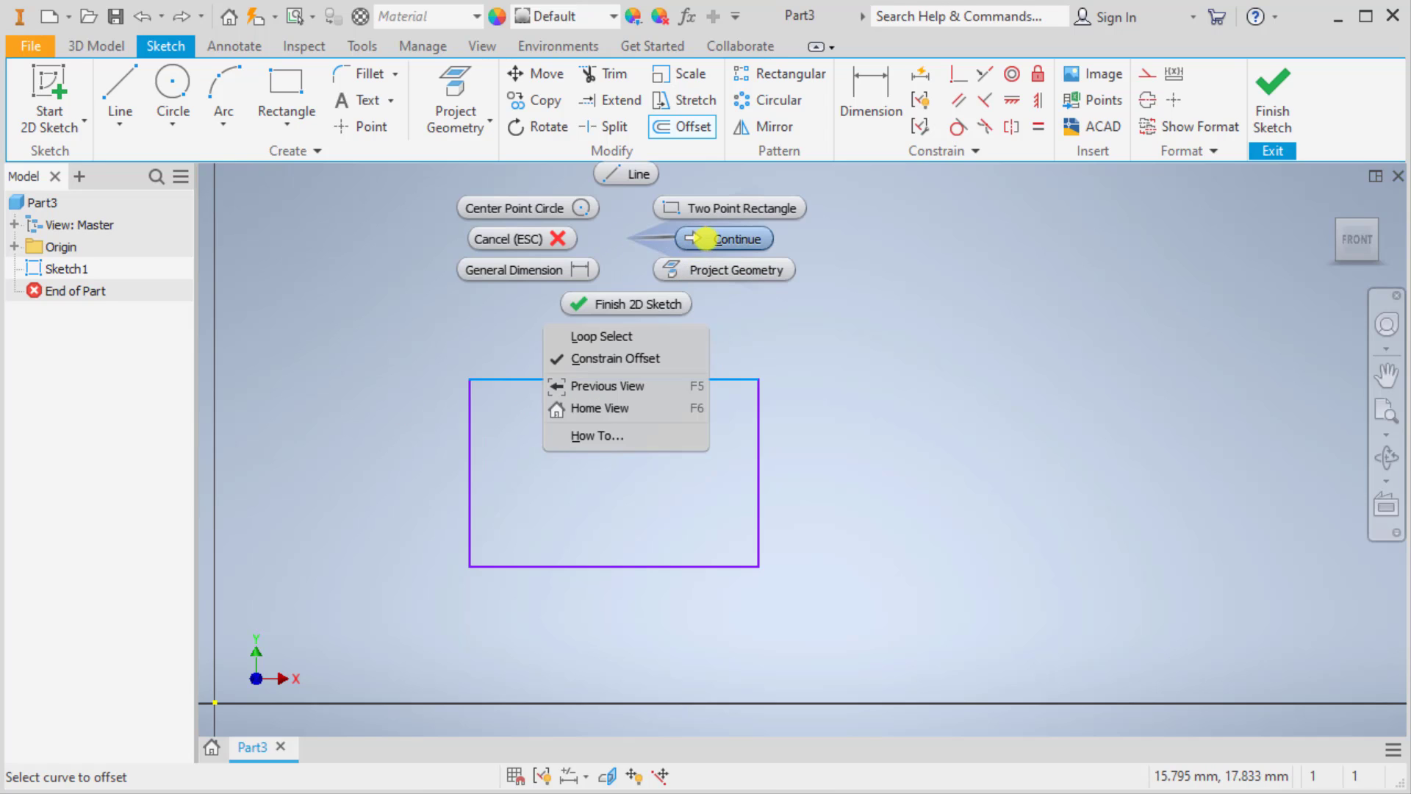
click(710, 236)
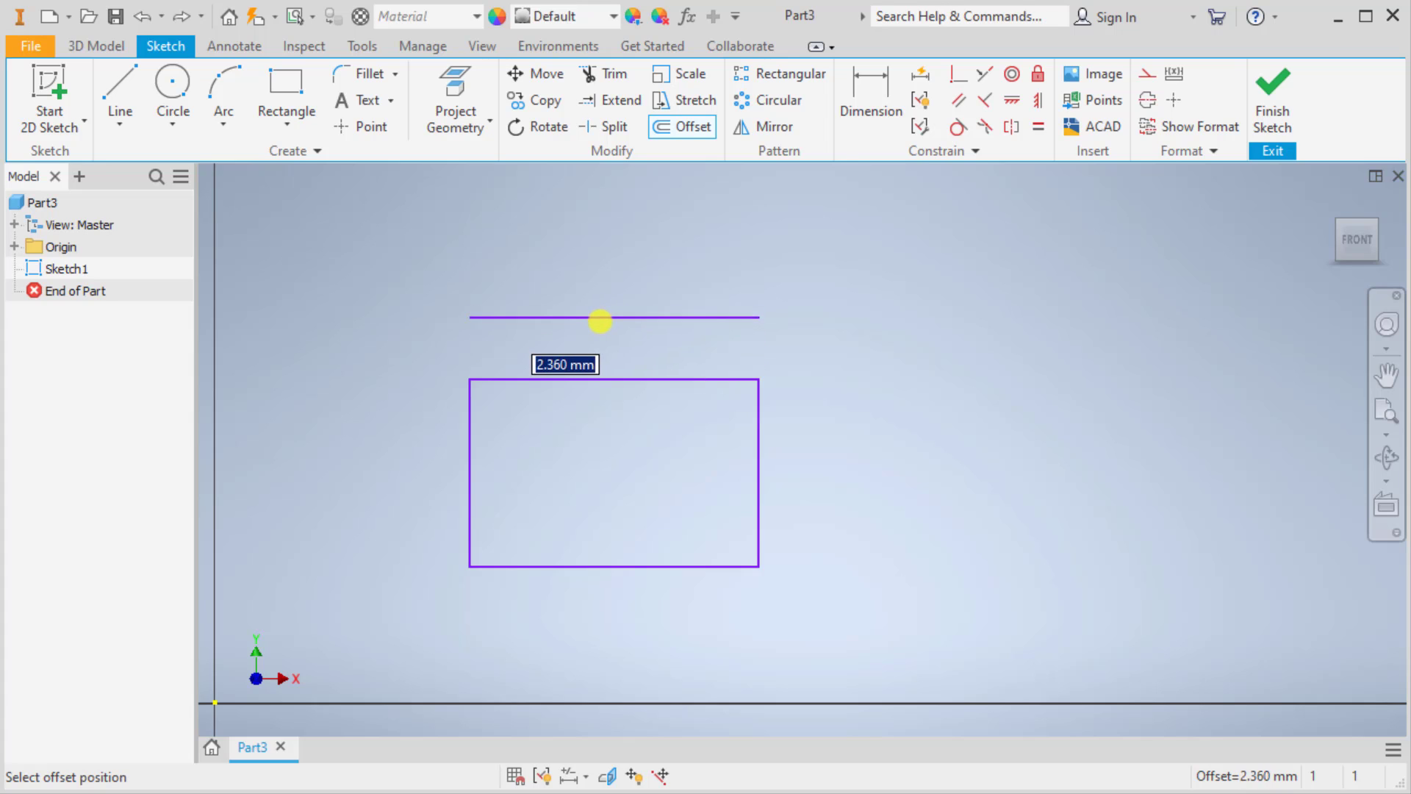
click(590, 322)
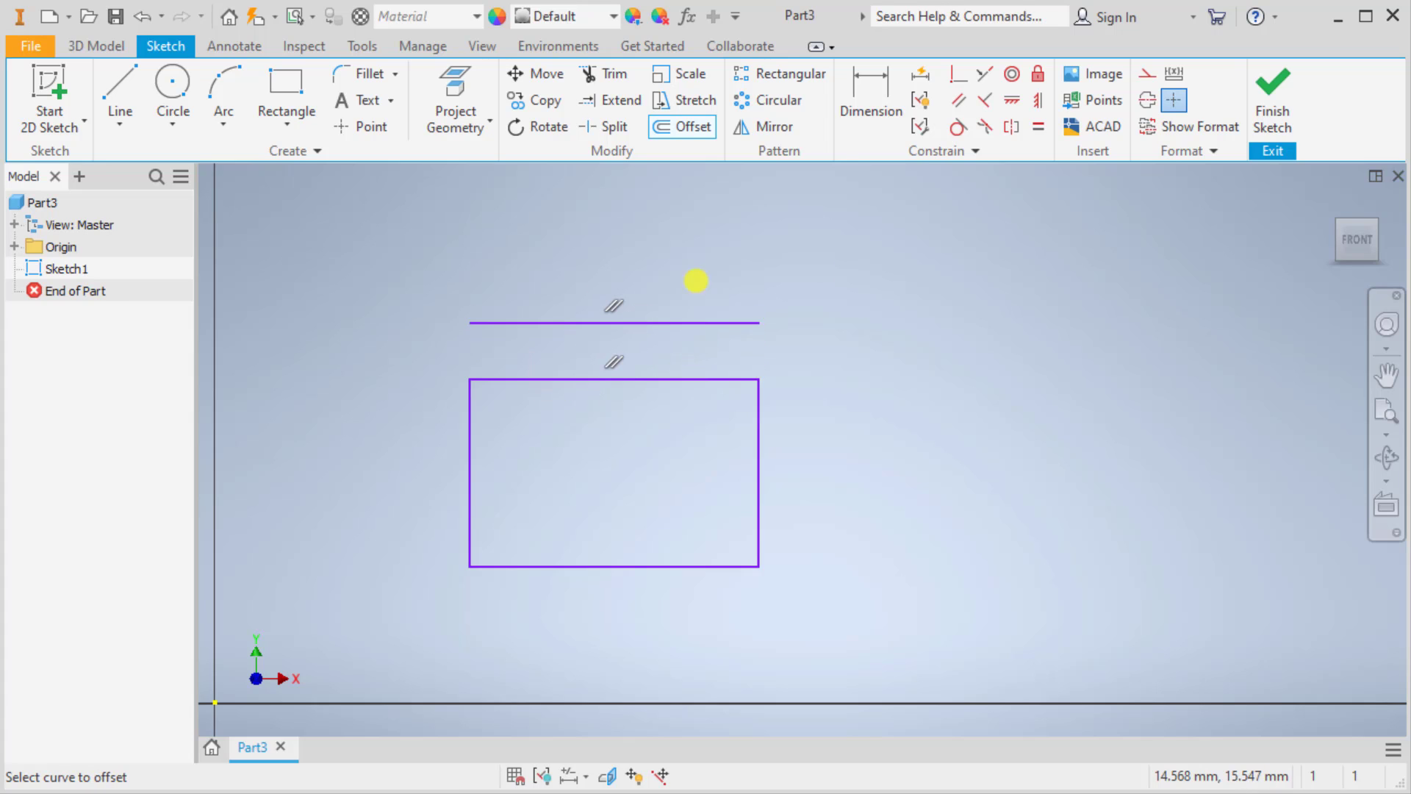
key(ctrl+z)
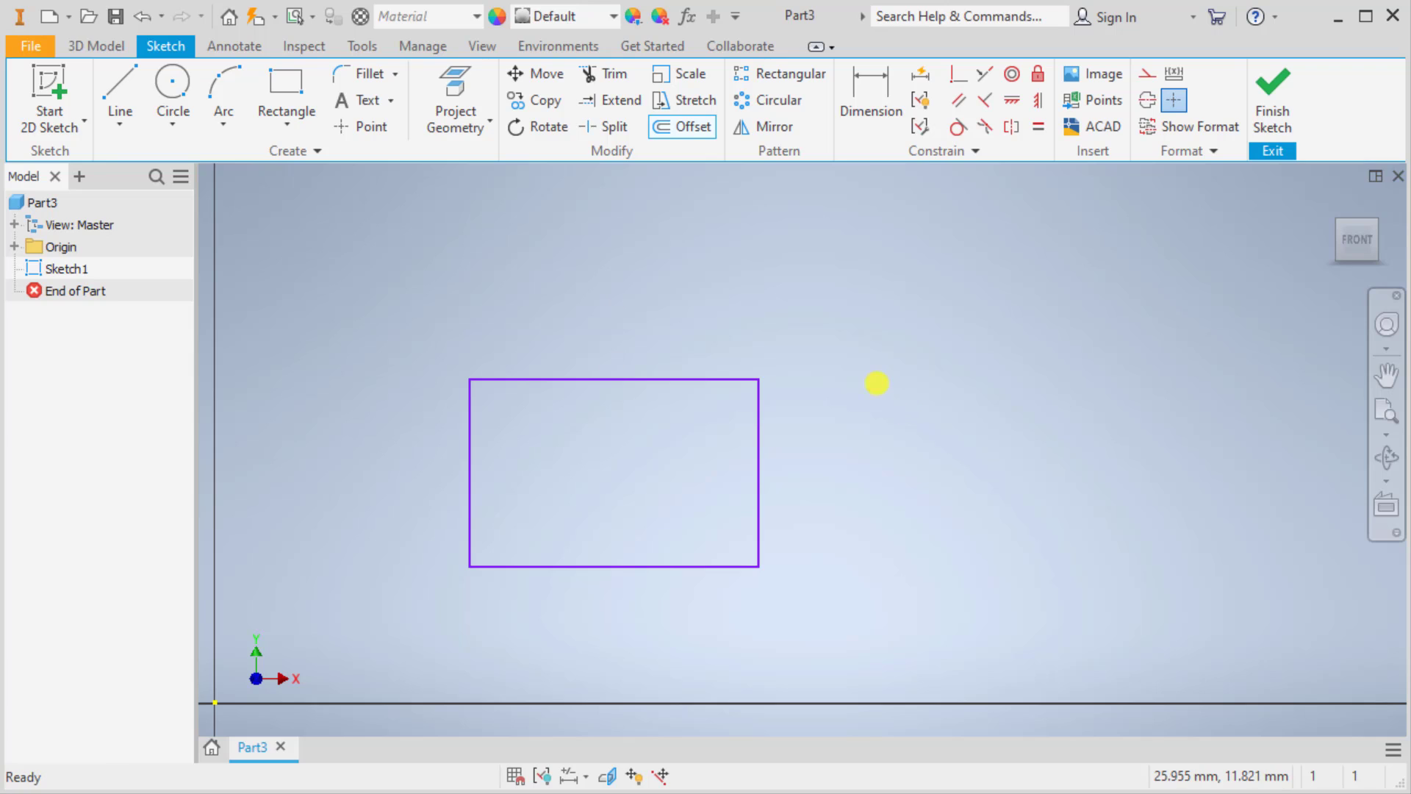
Offset the rectangle's top and right edges together inward by about 1.5 mm and finish the command.
click(682, 126)
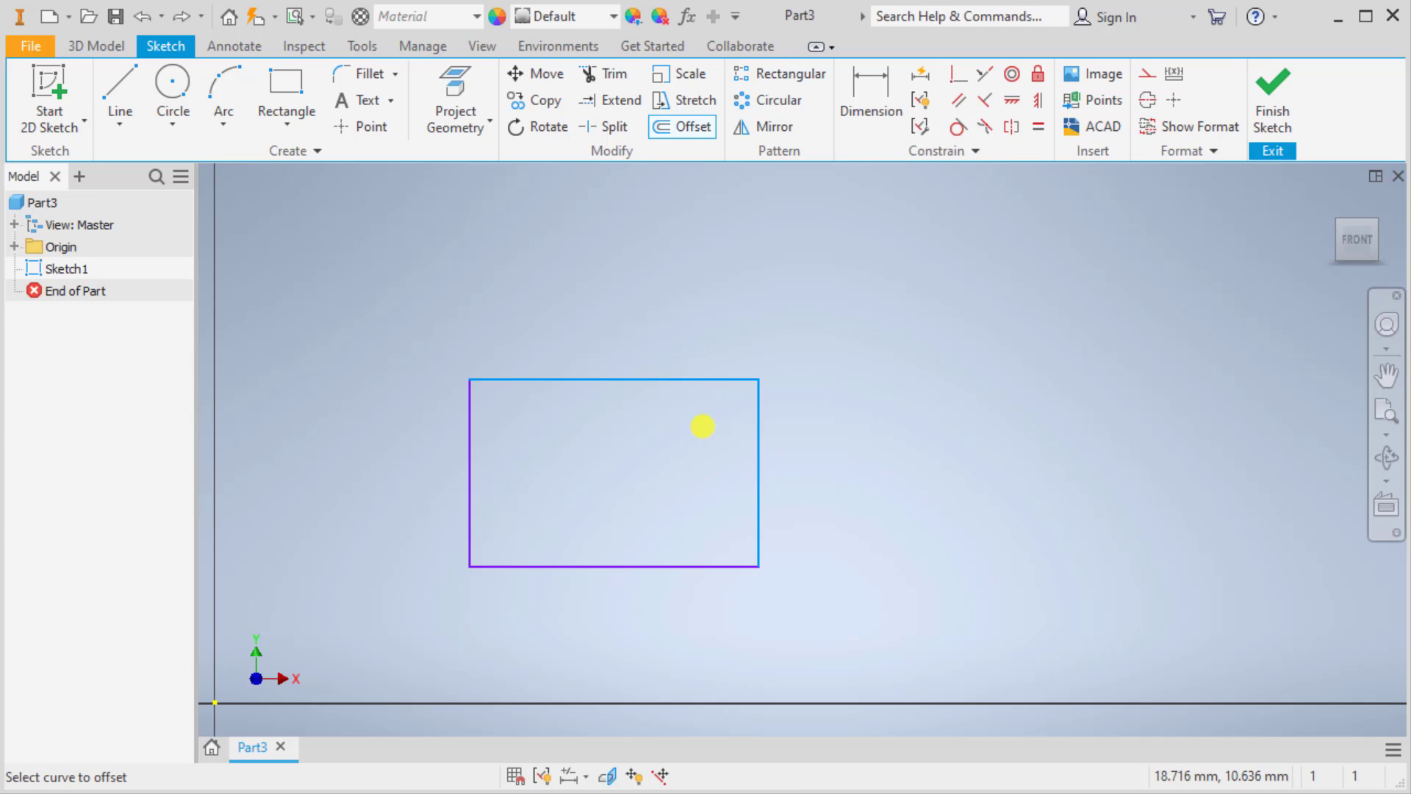
right_click(724, 293)
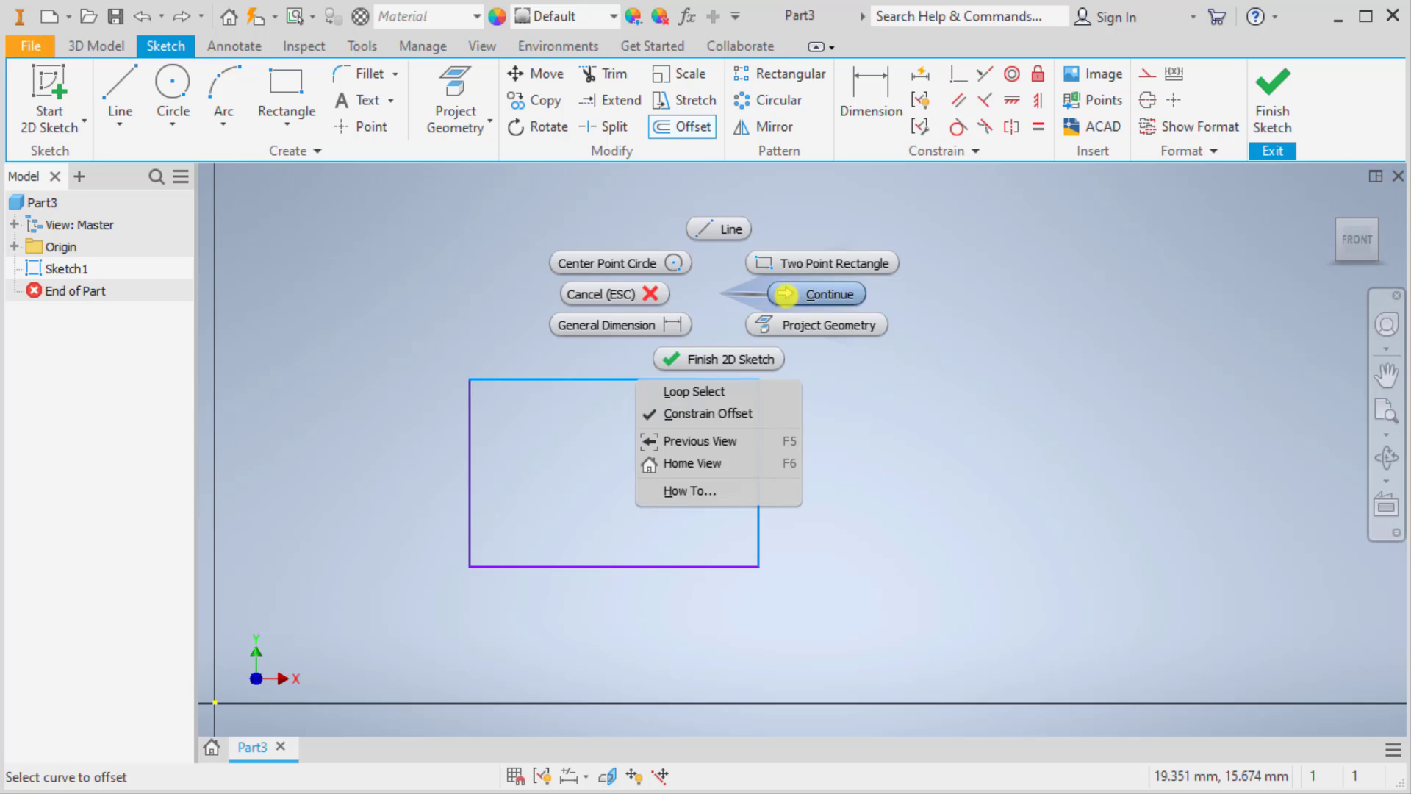
click(787, 293)
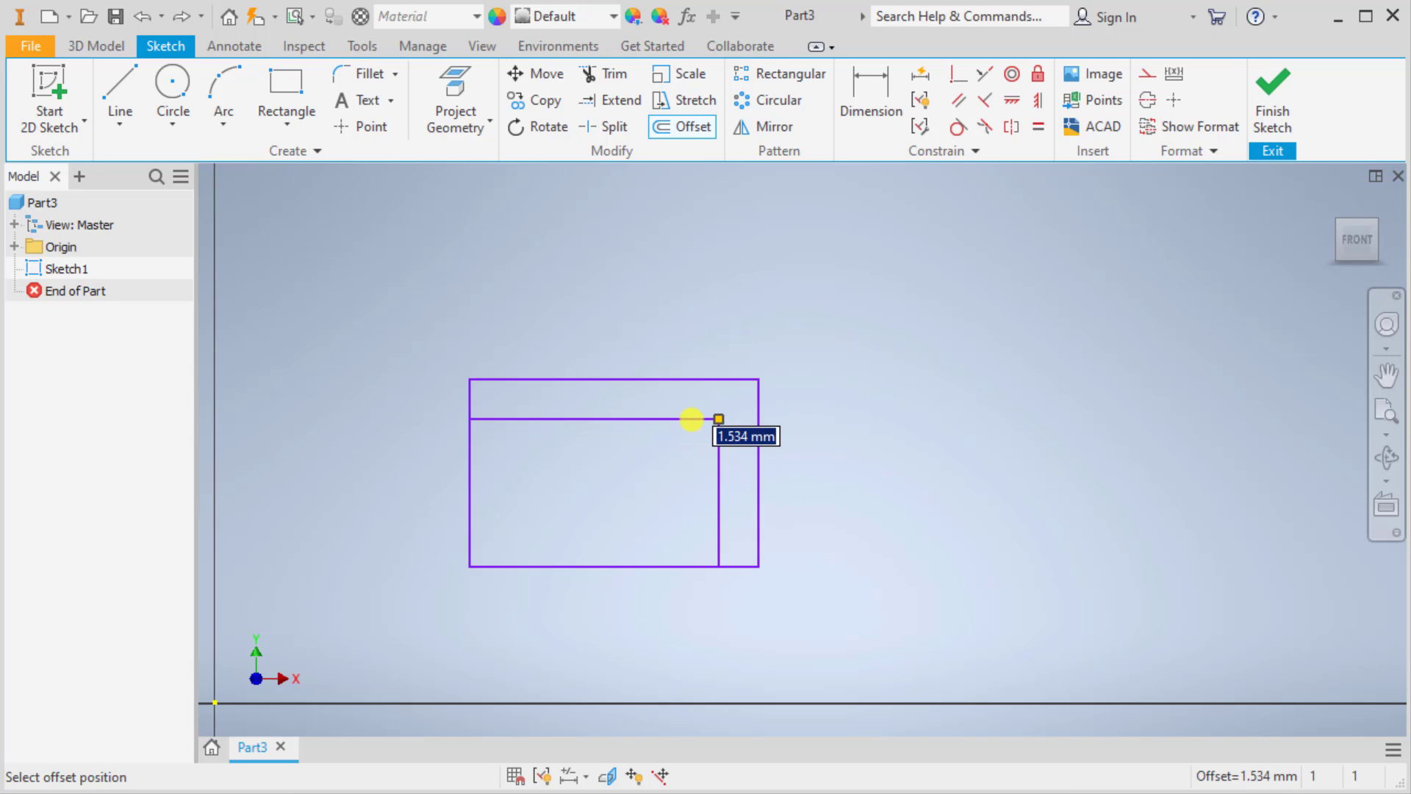
click(691, 419)
right_click(926, 449)
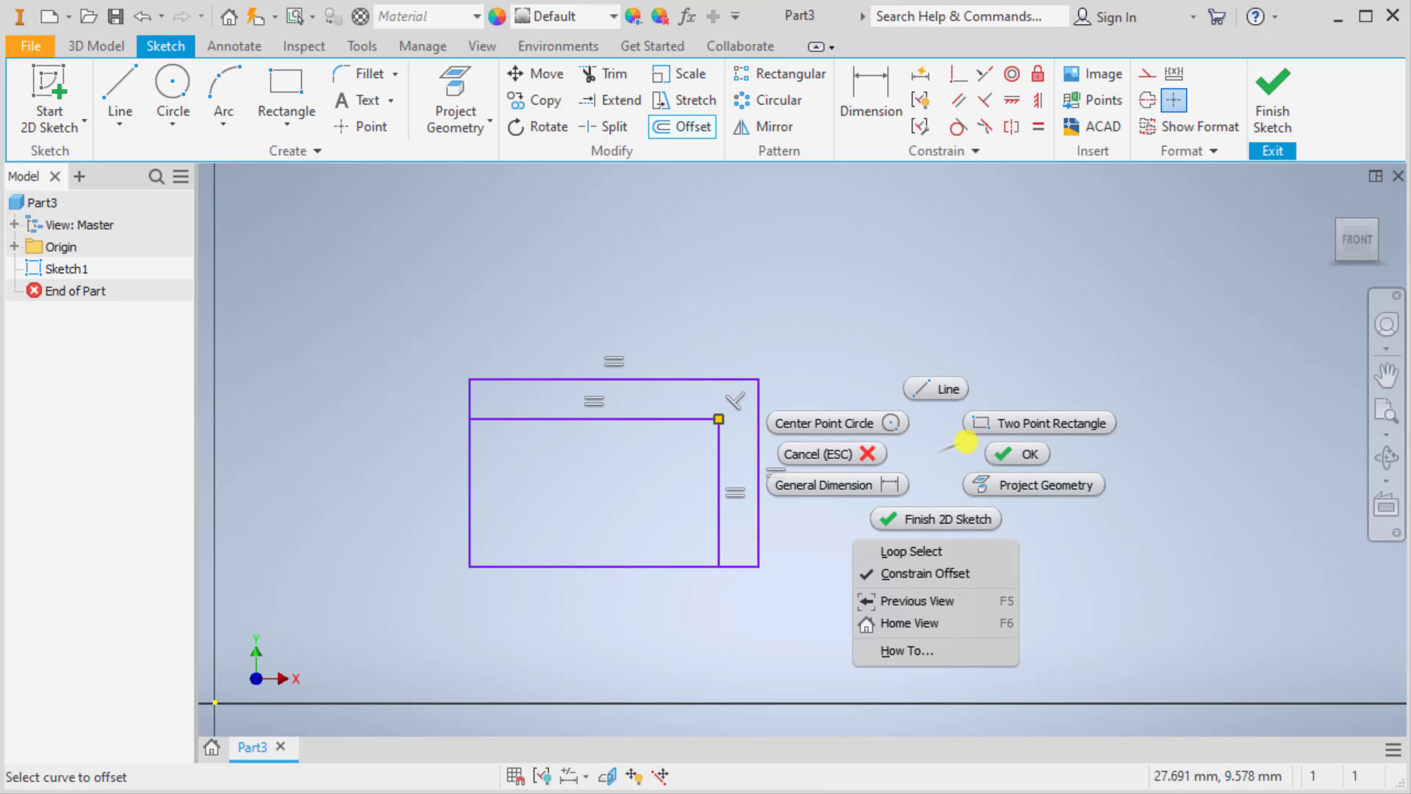
click(1022, 452)
Restart the Offset command and turn its Loop Select option back on.
middle_drag(942, 437, 858, 421)
scroll(859, 421, down, 3)
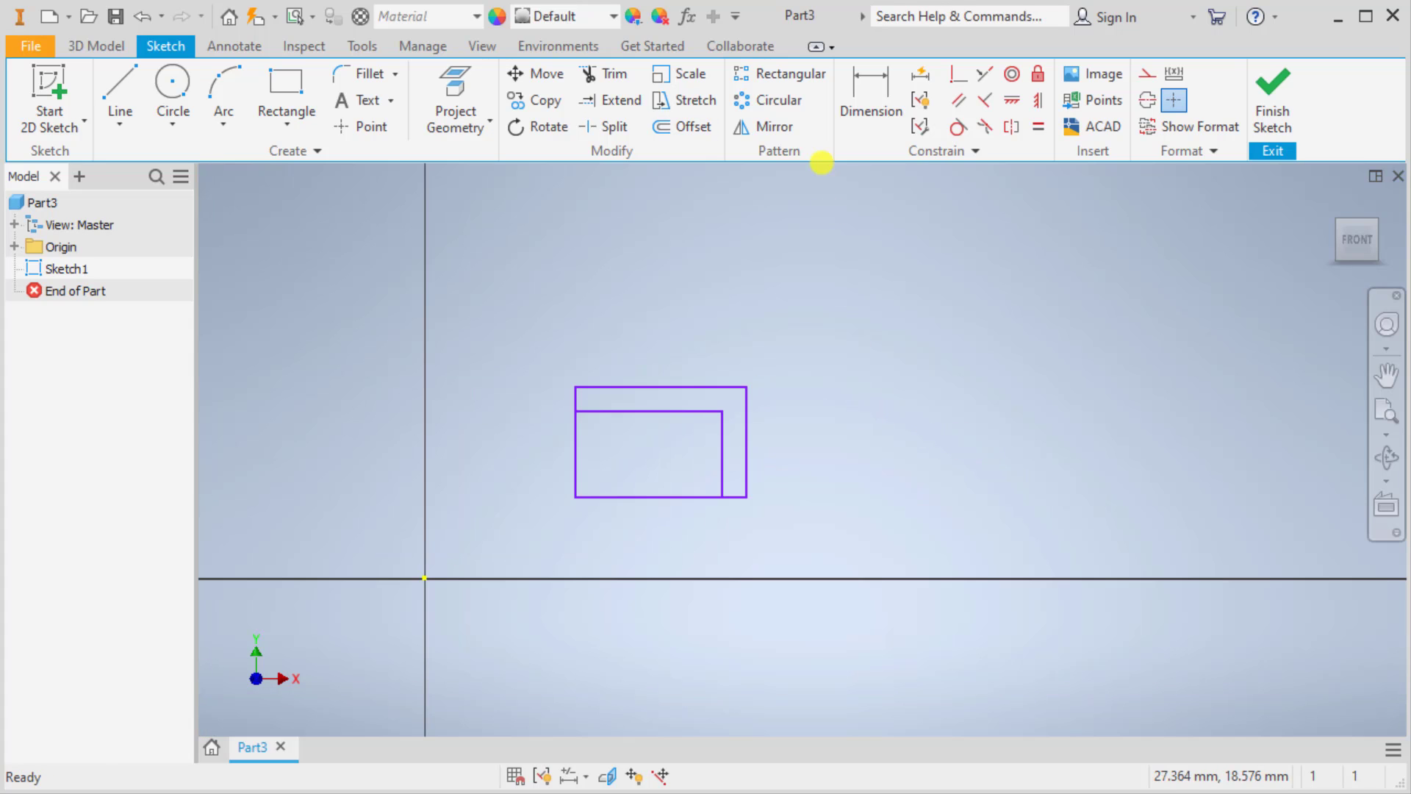
click(683, 126)
right_click(816, 281)
click(838, 378)
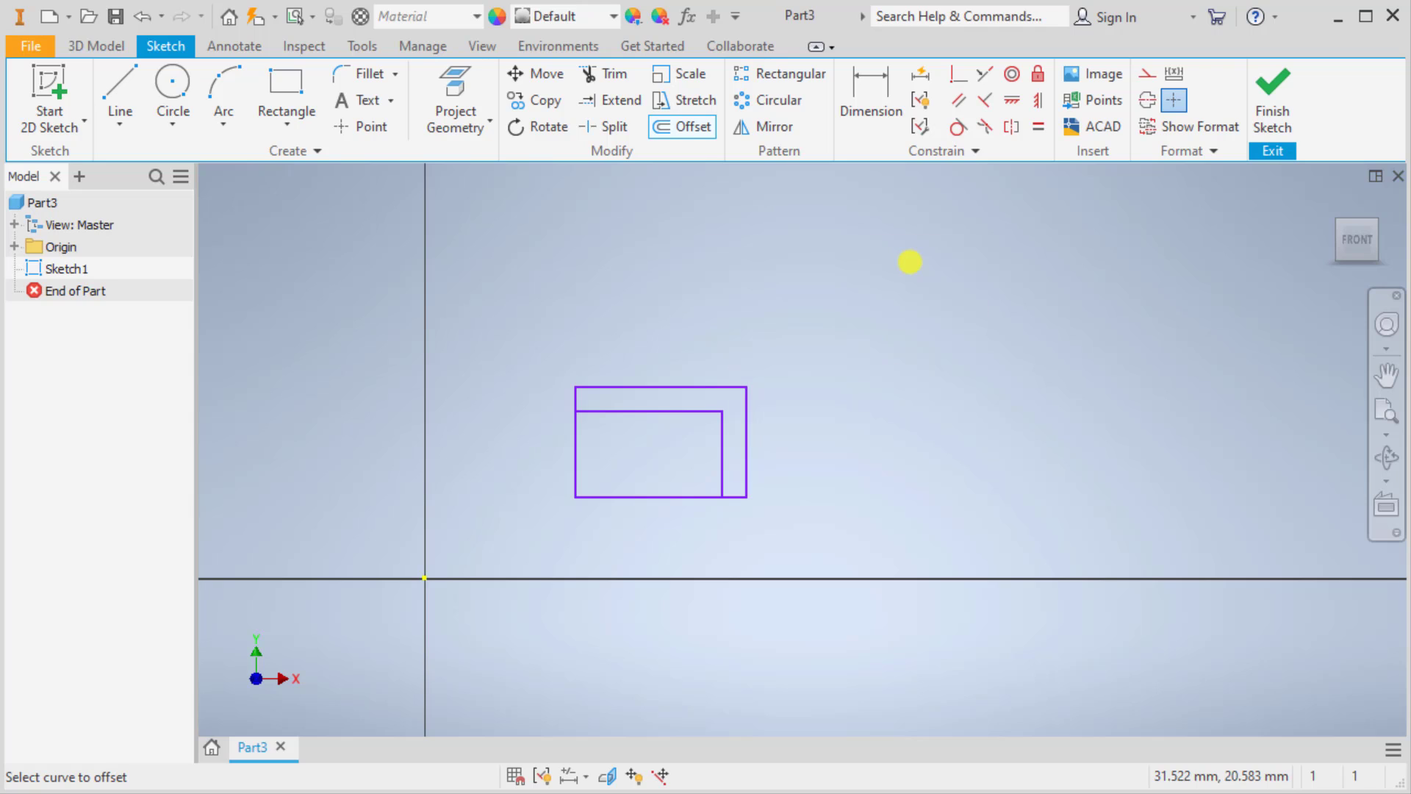